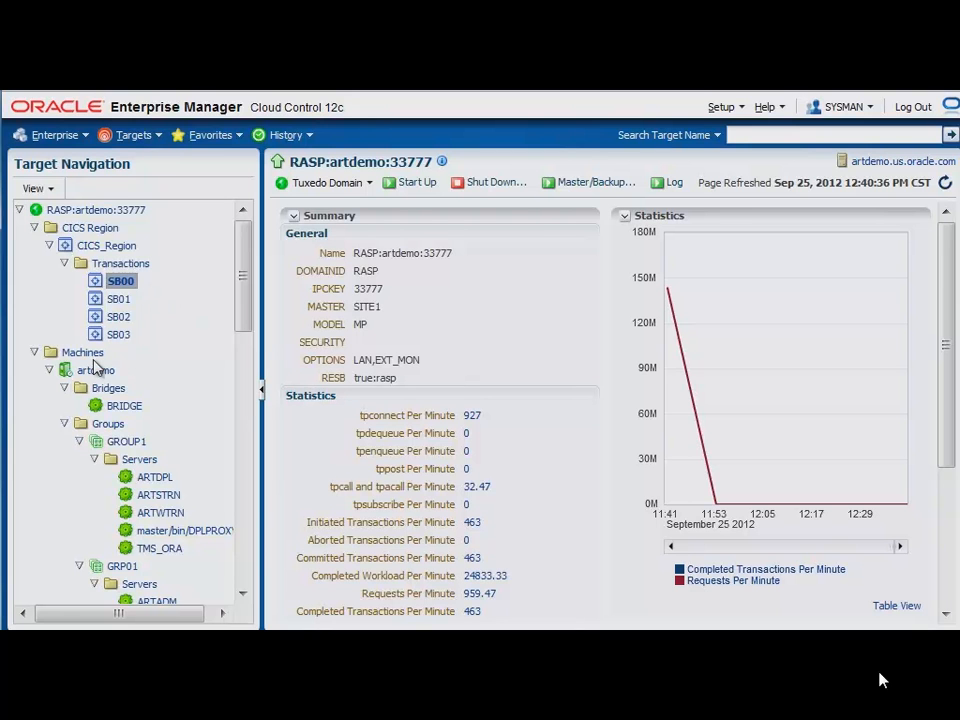
# Step: Open the configuration topology of the RASP:artdemo:33777 Tuxedo domain
pyautogui.moveTo(243, 318); pyautogui.dragTo(240, 359)
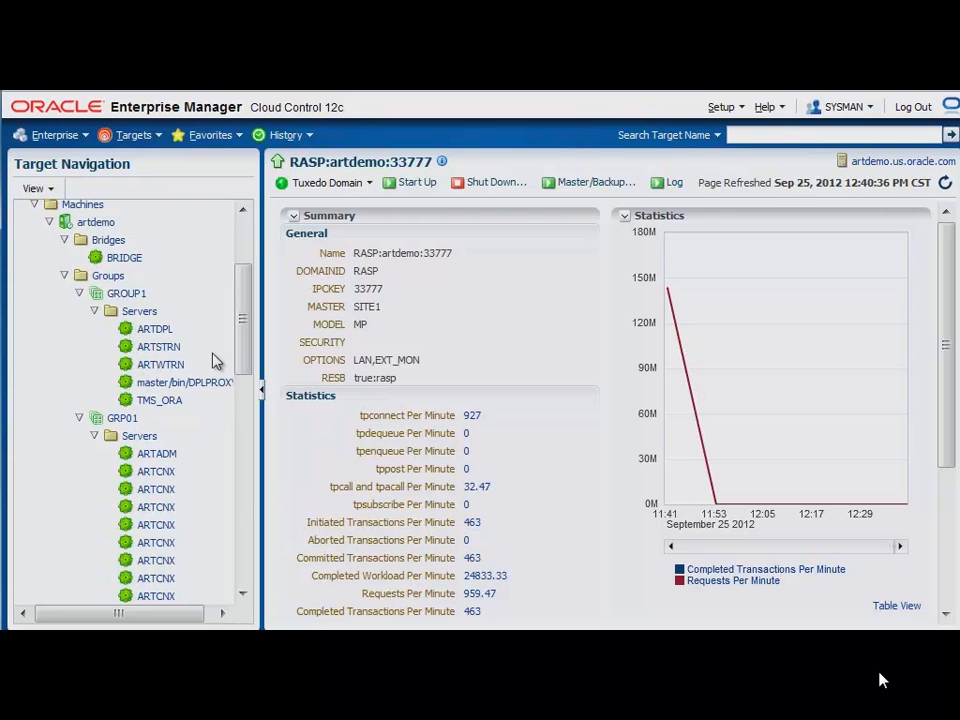
pyautogui.click(327, 184)
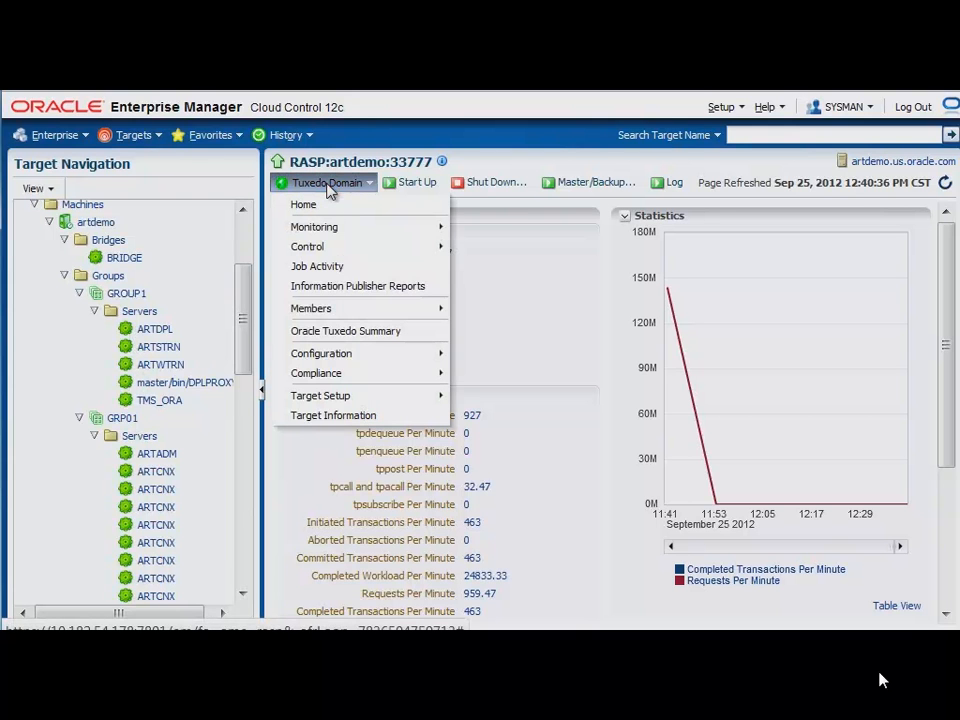
pyautogui.moveTo(368, 354)
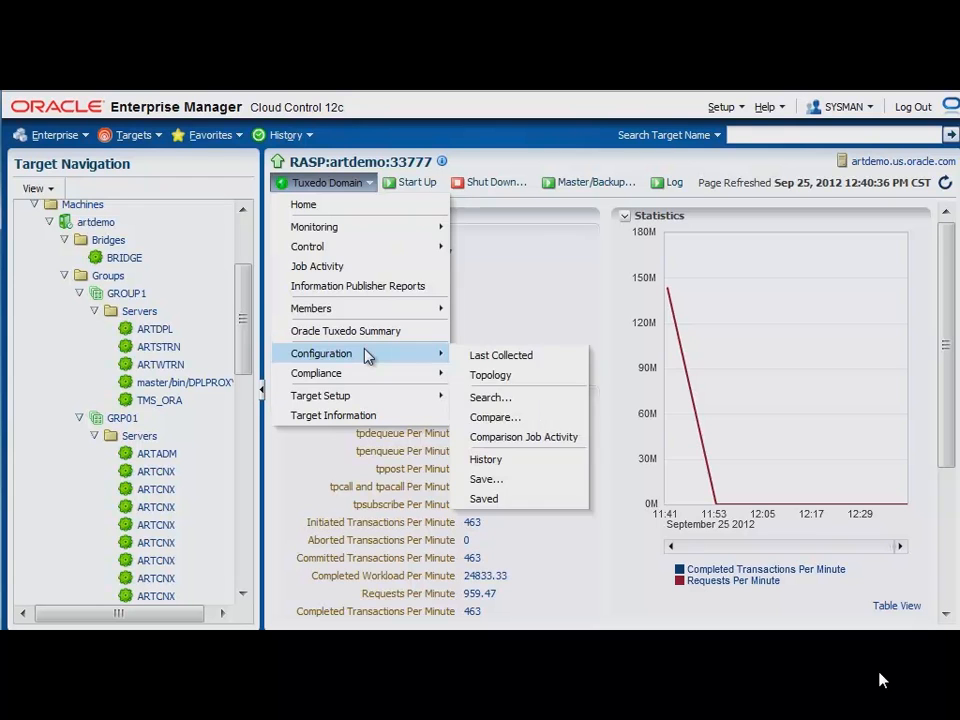
pyautogui.click(475, 376)
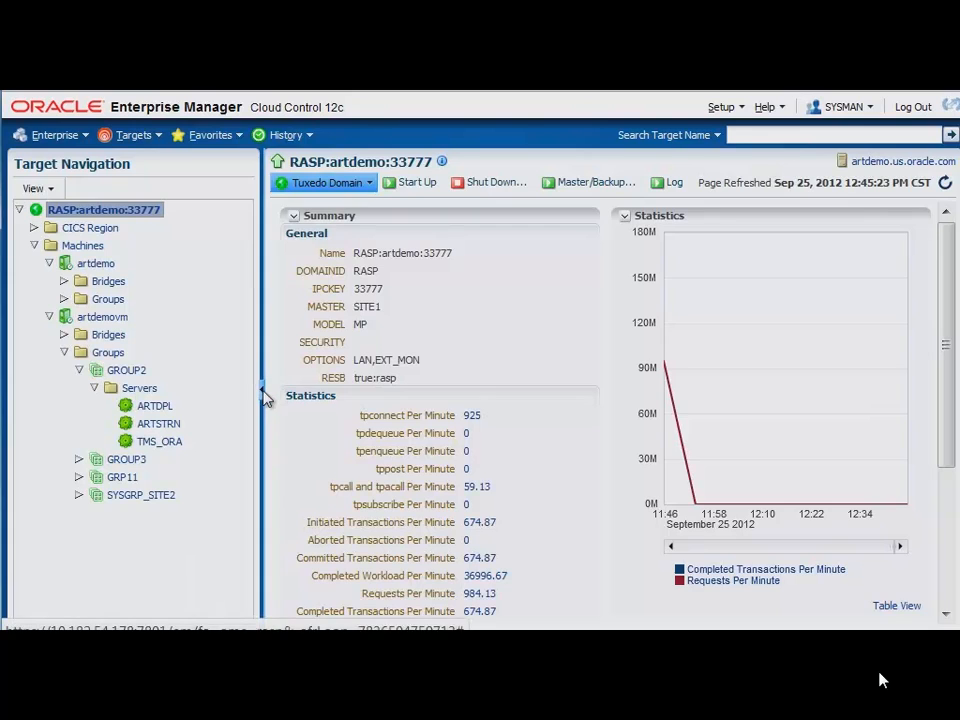
# Step: Examine the topology graph of the domain's system members, including the artdemovm and artdemo machines, their groups, servers and relationships
pyautogui.click(47, 409)
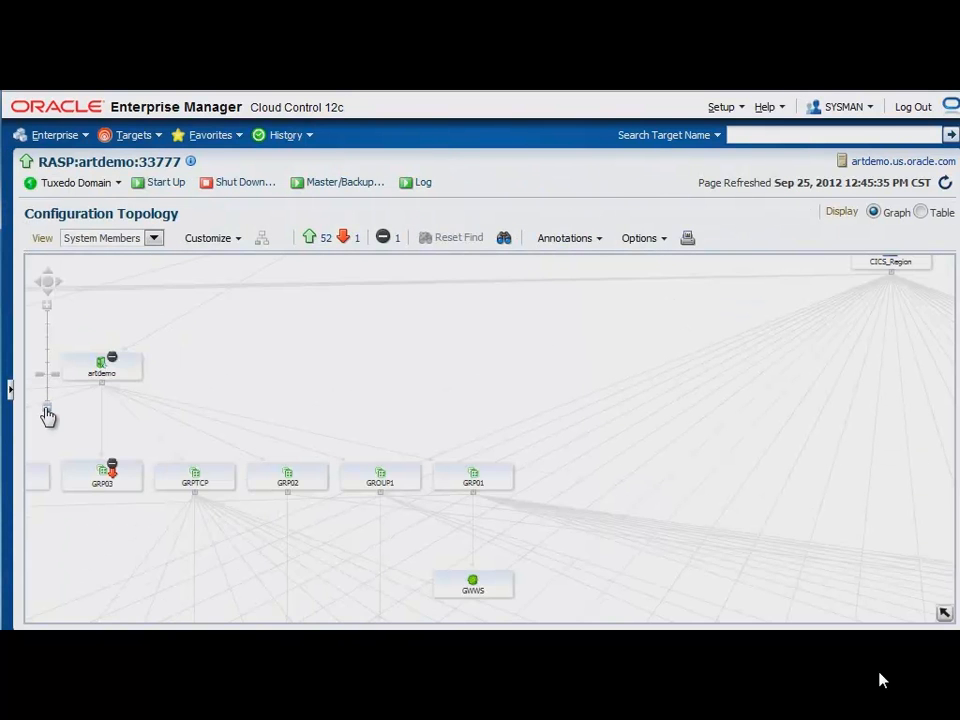
pyautogui.moveTo(318, 362); pyautogui.dragTo(726, 476)
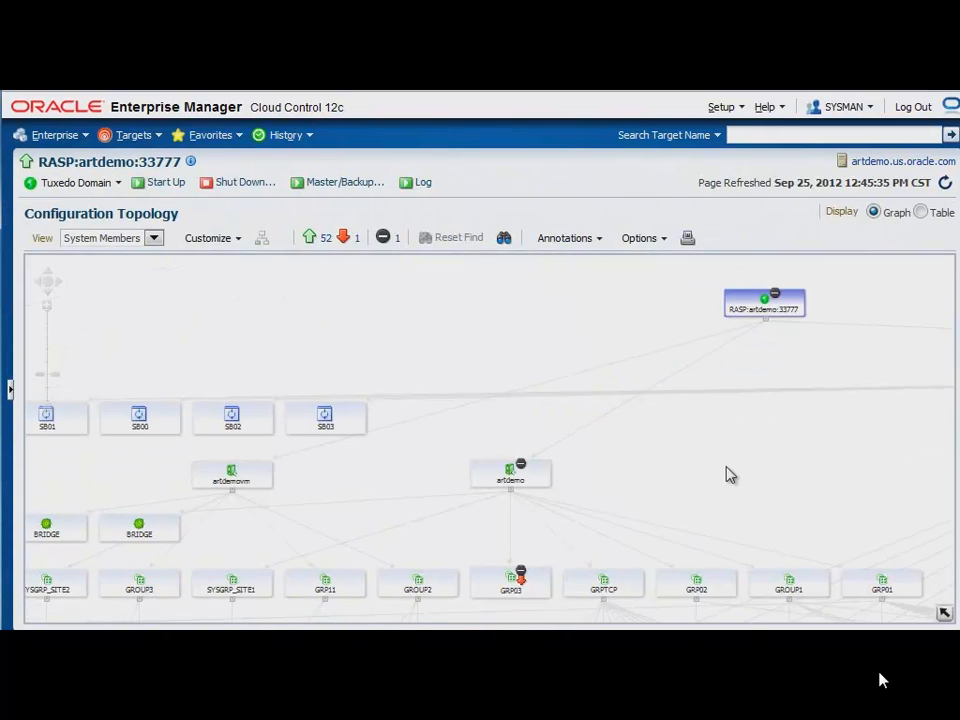
pyautogui.click(47, 409)
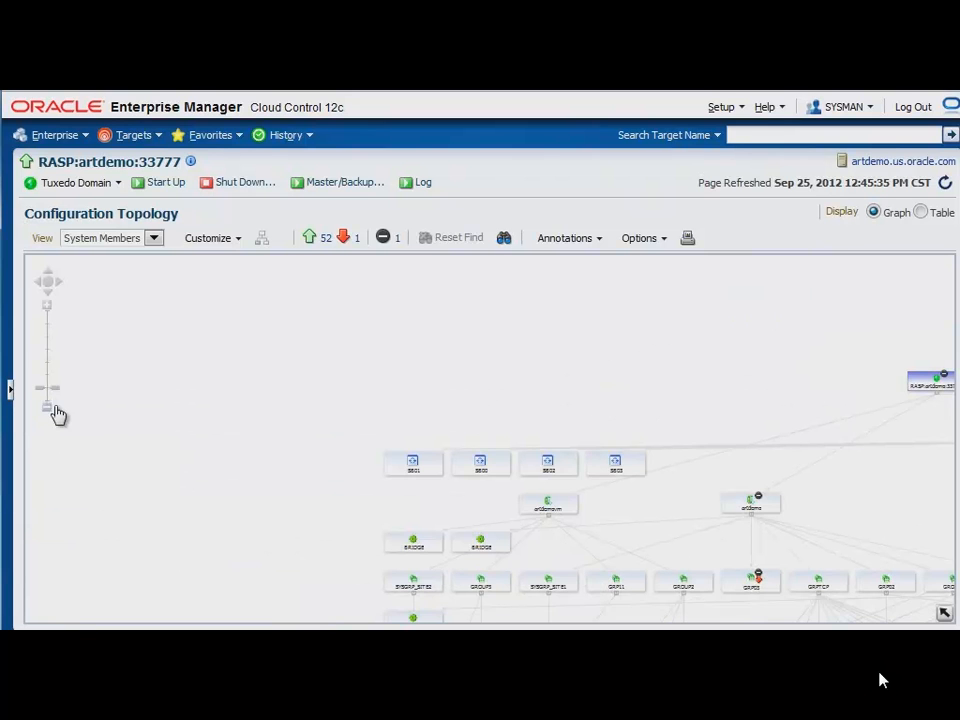
pyautogui.moveTo(707, 461); pyautogui.dragTo(474, 358)
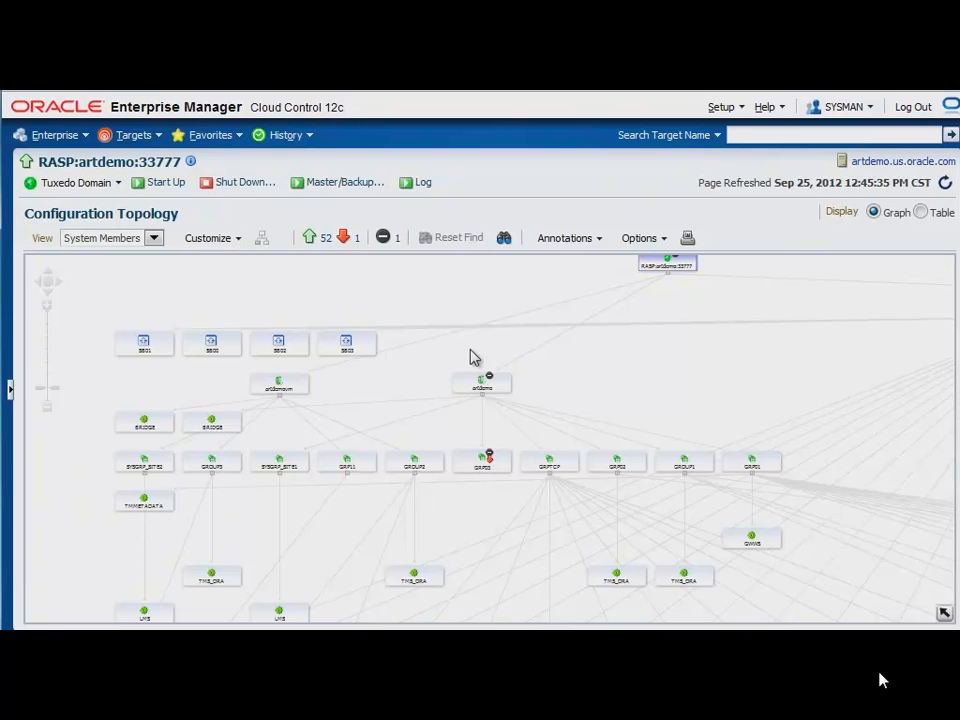
pyautogui.moveTo(310, 390)
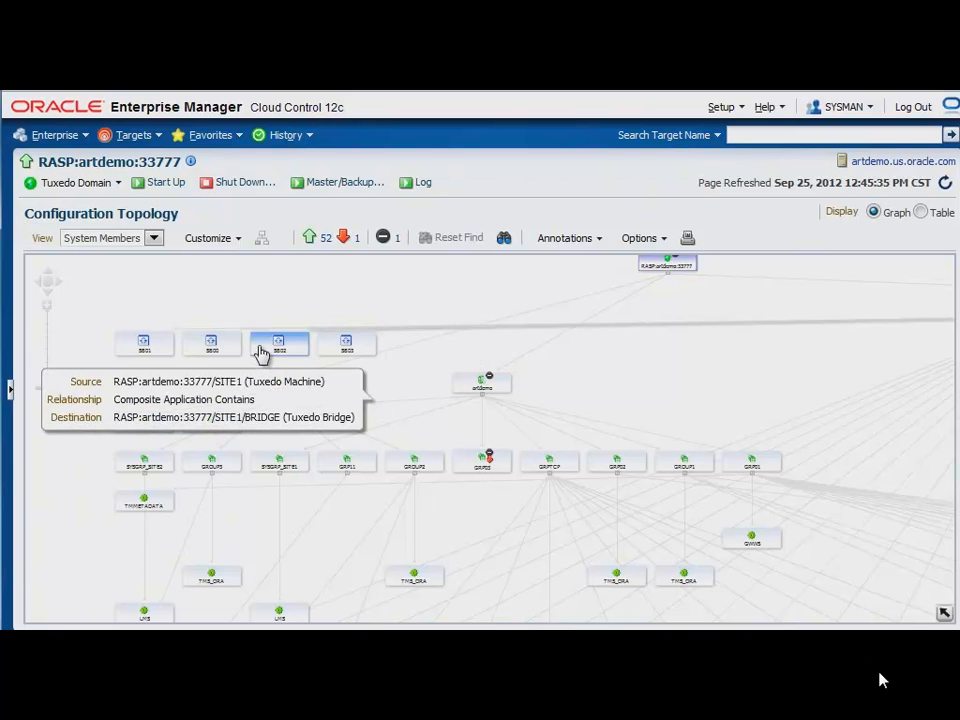
pyautogui.moveTo(286, 378)
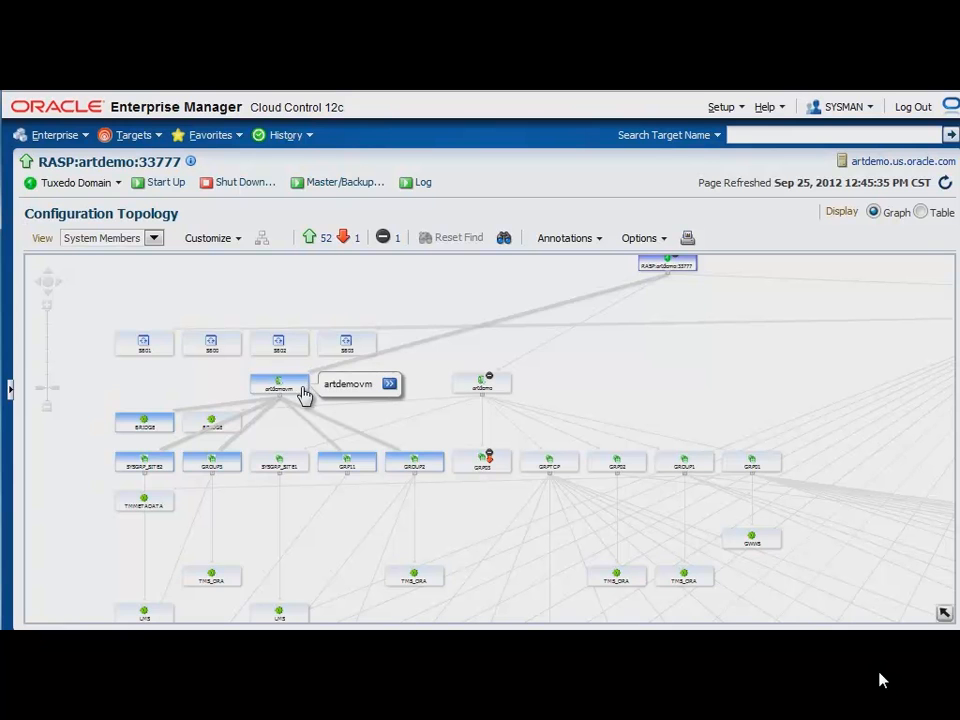
pyautogui.moveTo(97, 545); pyautogui.dragTo(171, 423)
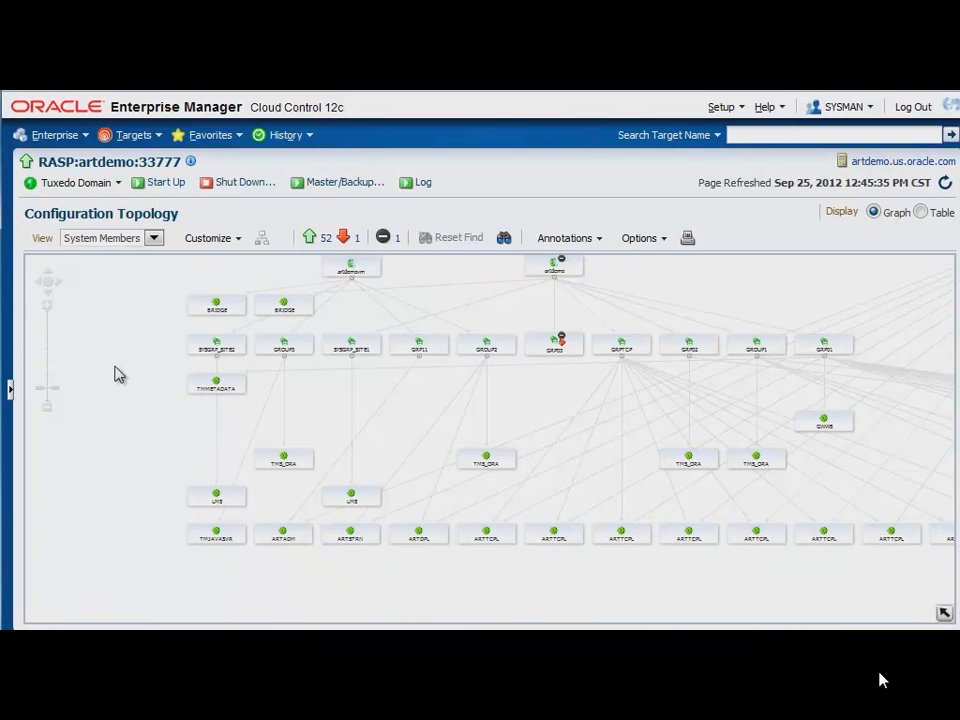
pyautogui.click(47, 310)
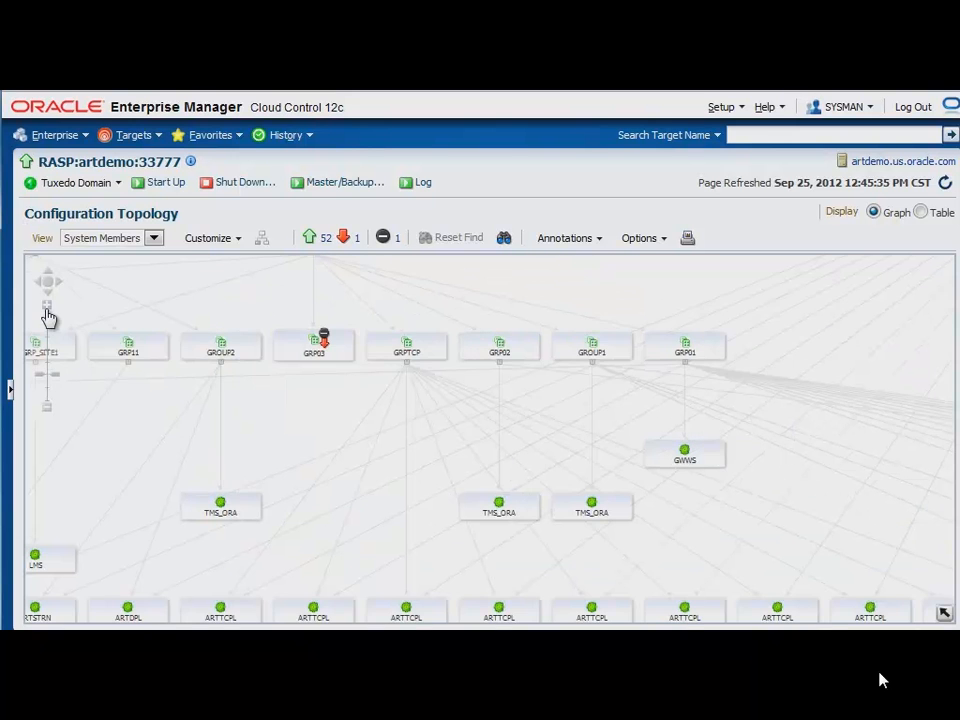
pyautogui.moveTo(114, 444); pyautogui.dragTo(336, 459)
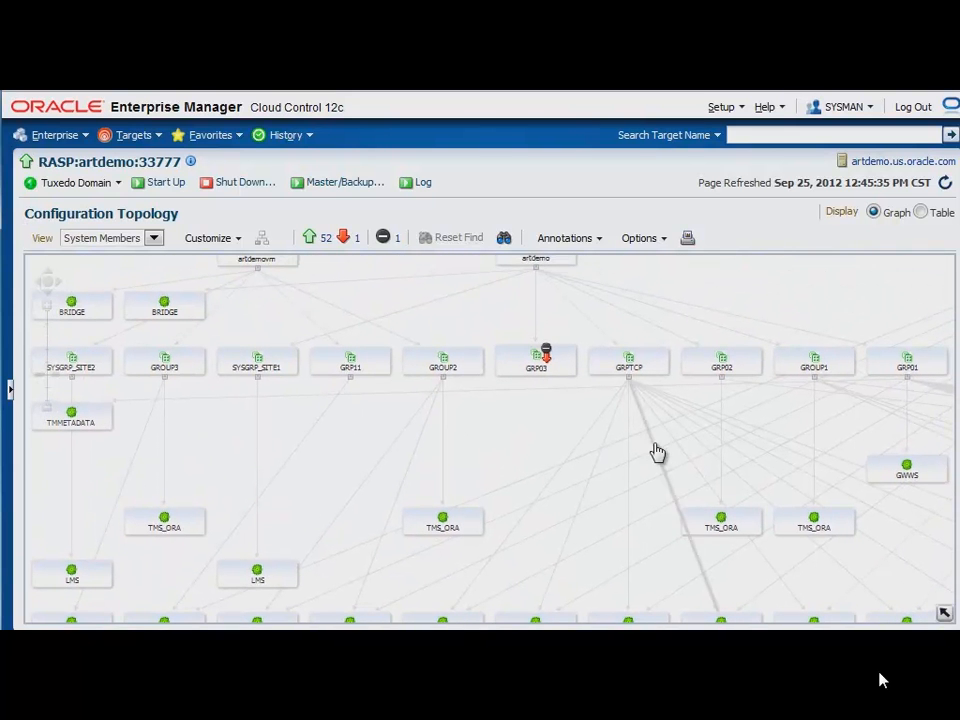
pyautogui.moveTo(512, 439); pyautogui.dragTo(77, 386)
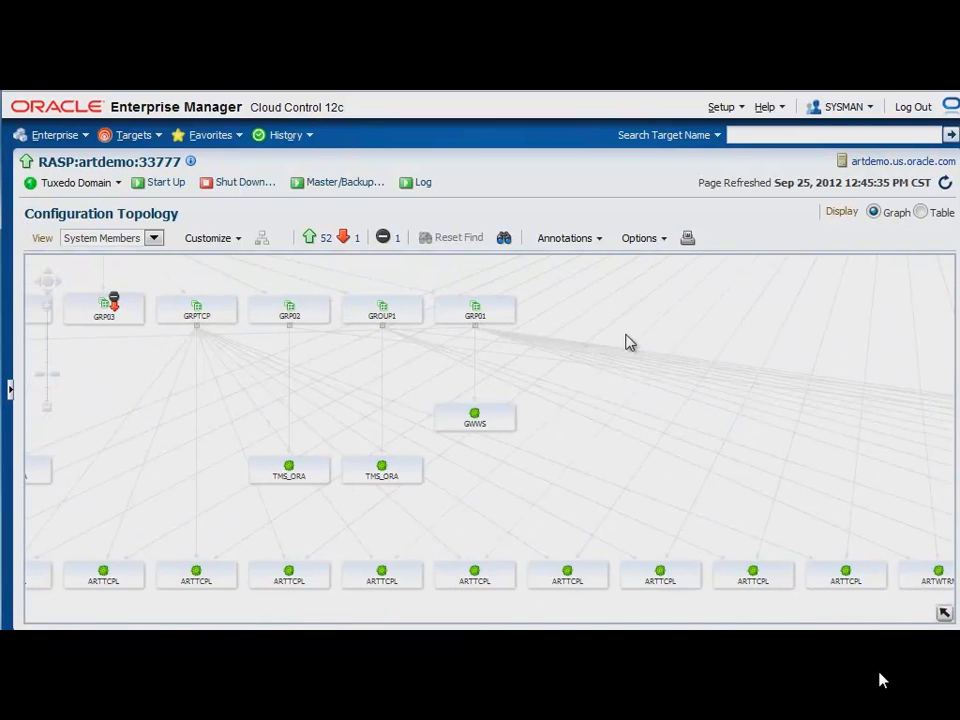
# Step: Return to the target navigation tree and open the ARTSTRN server in GROUP1 on the artdemo machine
pyautogui.click(12, 390)
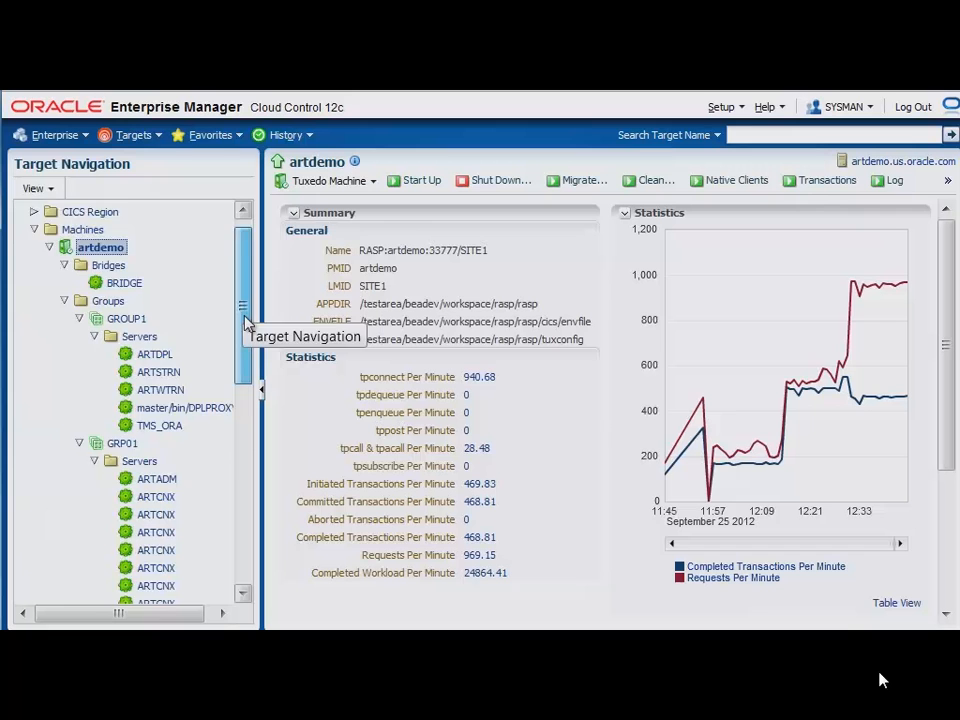
pyautogui.moveTo(245, 322)
pyautogui.mouseDown()
pyautogui.moveTo(248, 368)
pyautogui.moveTo(246, 325)
pyautogui.mouseUp()
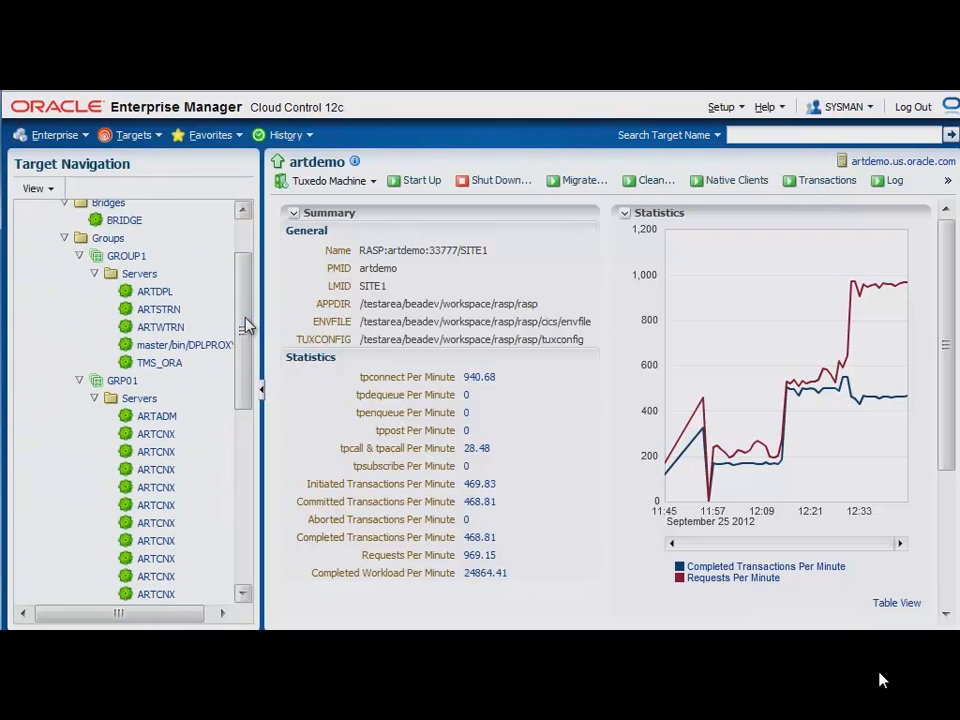
pyautogui.click(163, 310)
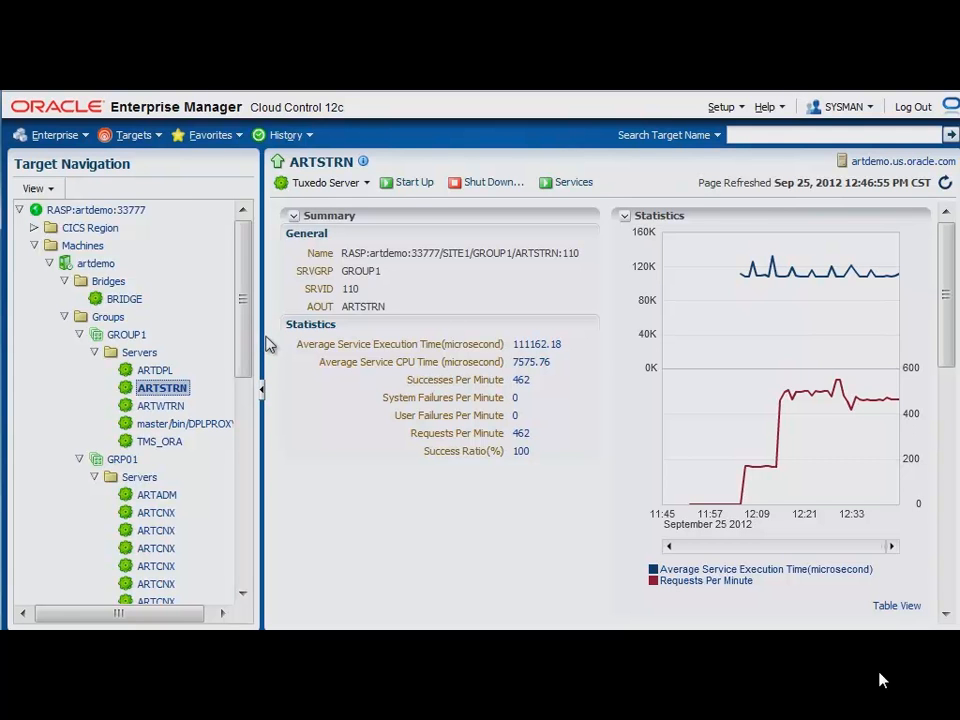
# Step: Open the All Metrics page for the ARTSTRN server and expand all metric categories
pyautogui.click(339, 187)
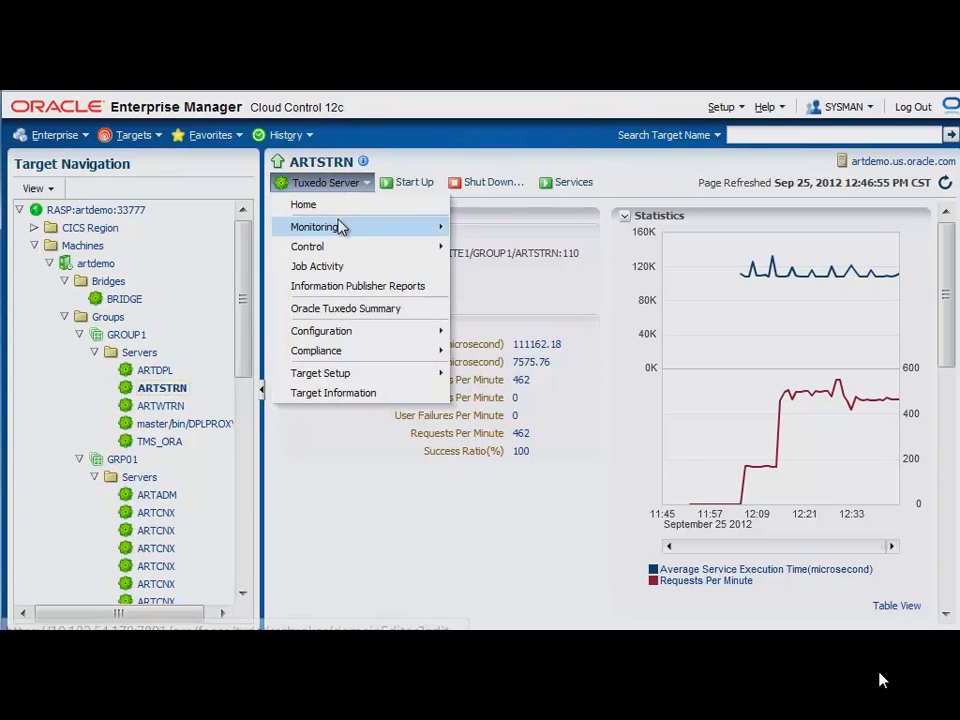
pyautogui.moveTo(345, 228)
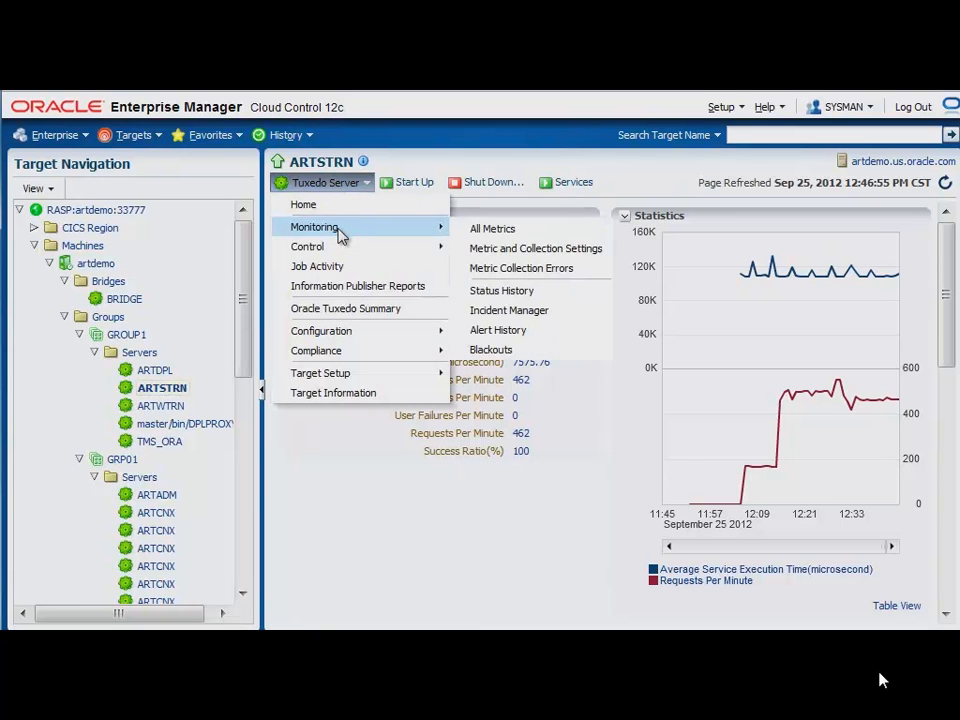
pyautogui.click(494, 236)
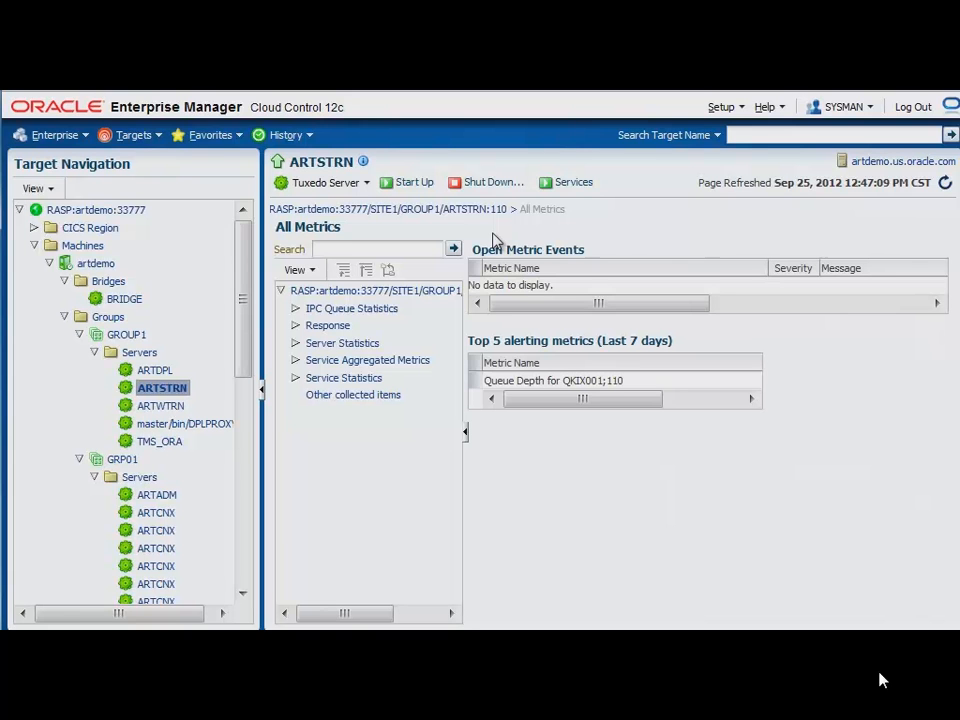
pyautogui.click(296, 280)
pyautogui.click(311, 350)
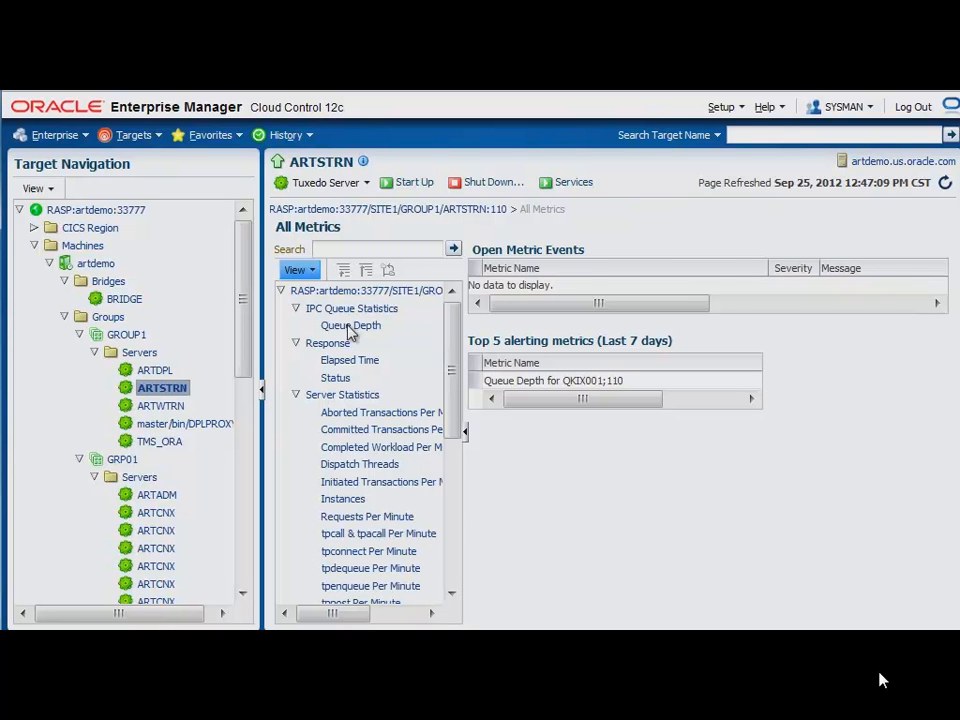
# Step: View the Queue Depth details and metric value history for queue QKIX001
pyautogui.click(352, 326)
pyautogui.click(498, 290)
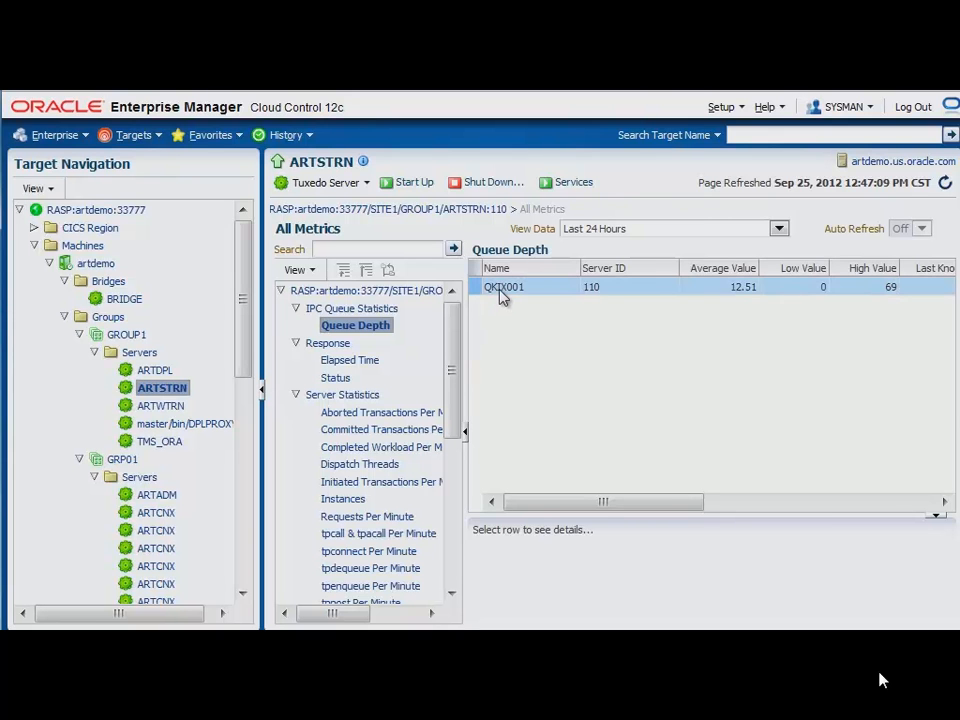
pyautogui.click(499, 290)
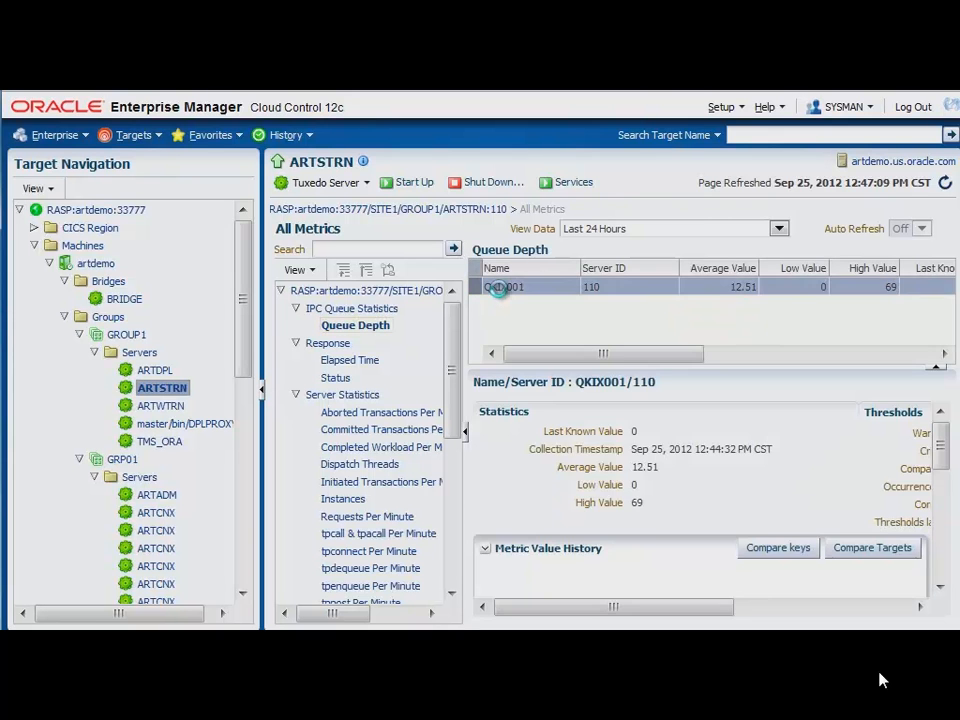
pyautogui.moveTo(940, 453); pyautogui.dragTo(940, 490)
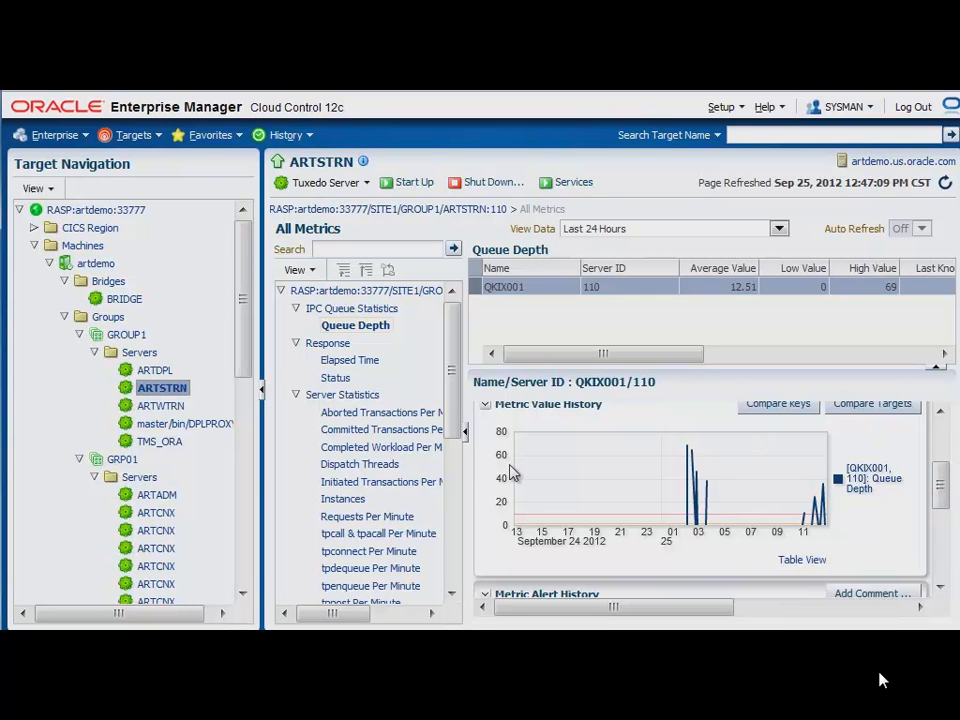
# Step: Display the Average CPU Time metric from the Service Statistics category
pyautogui.moveTo(452, 381); pyautogui.dragTo(454, 418)
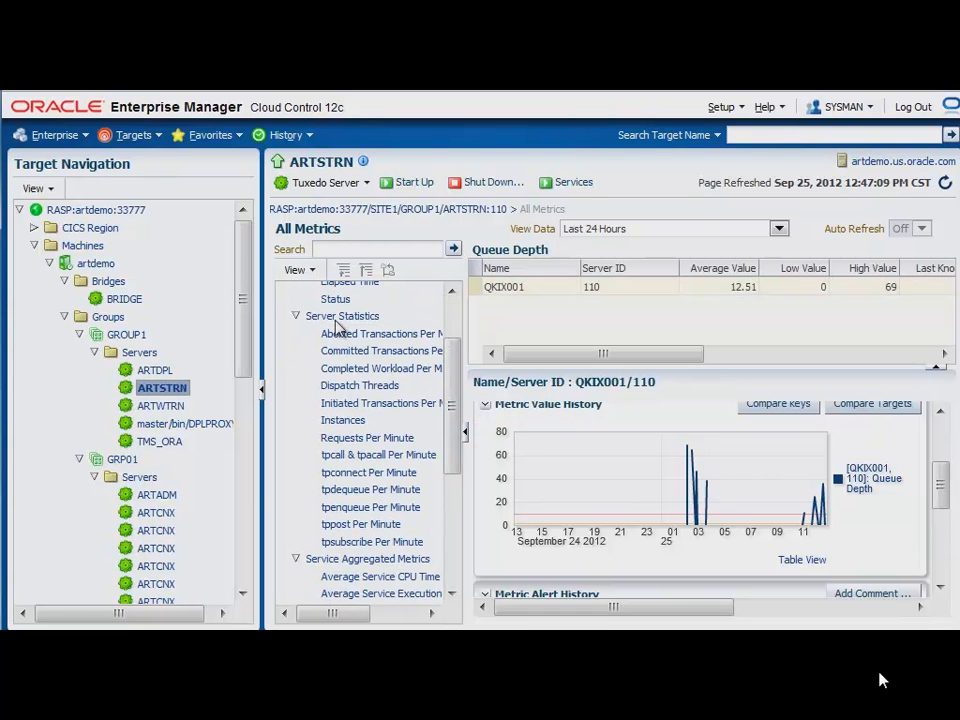
pyautogui.moveTo(452, 406); pyautogui.dragTo(446, 525)
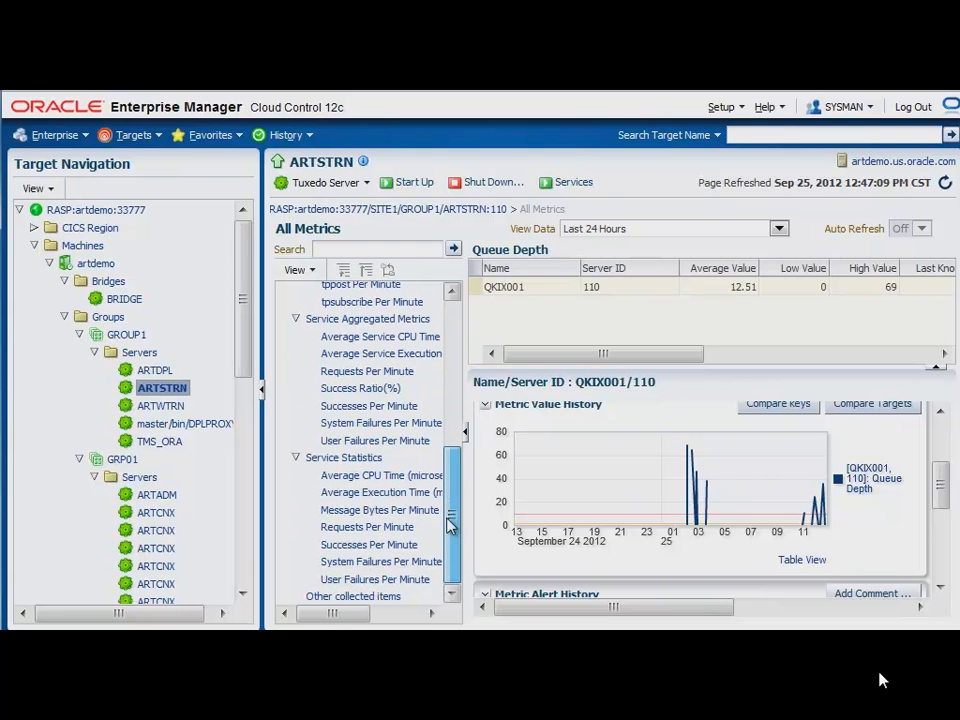
pyautogui.click(390, 480)
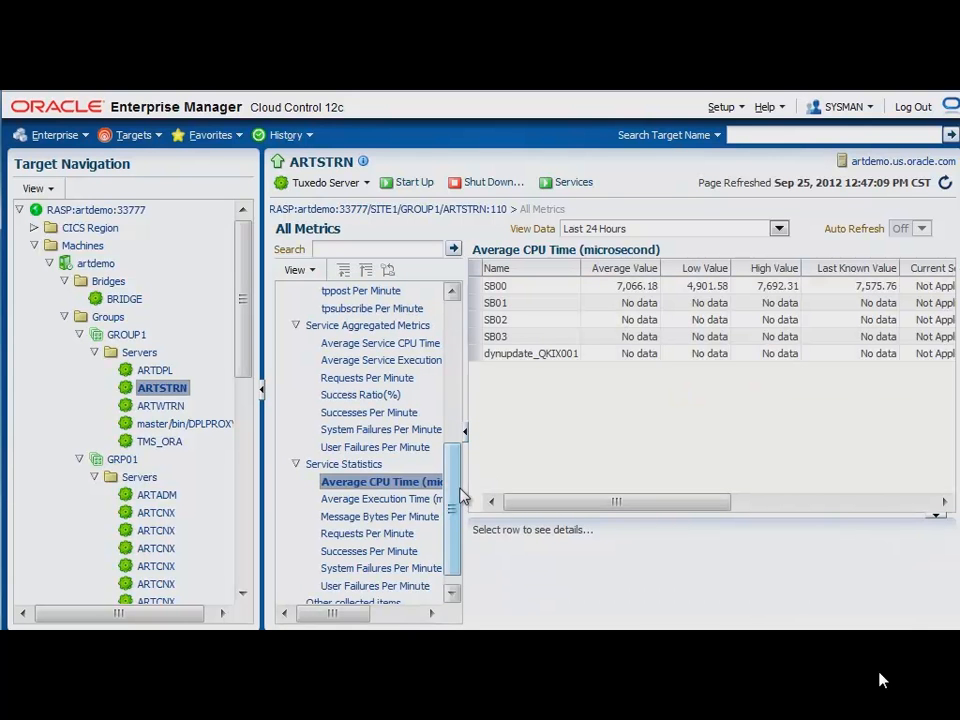
# Step: View the Requests Per Minute details and value history for service SB00 with the target navigation collapsed
pyautogui.click(380, 535)
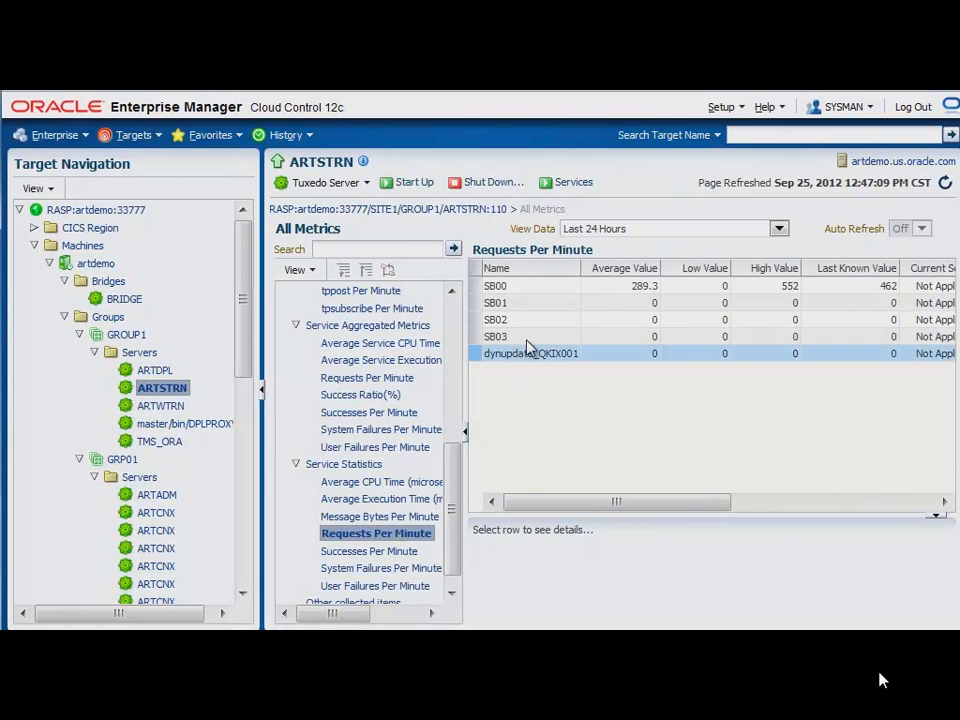
pyautogui.click(530, 287)
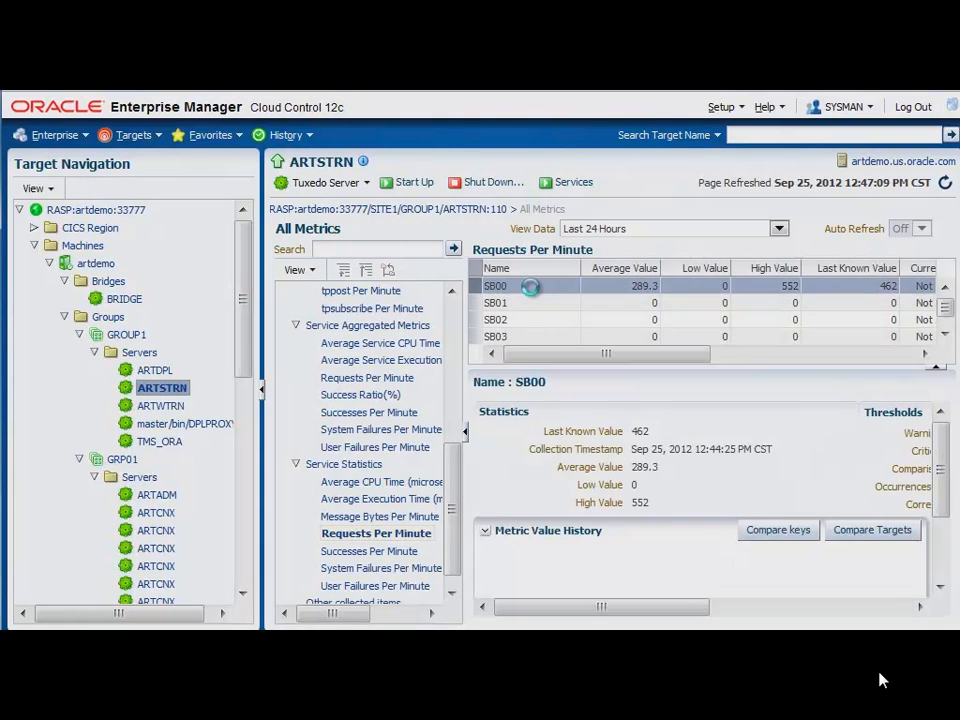
pyautogui.click(263, 392)
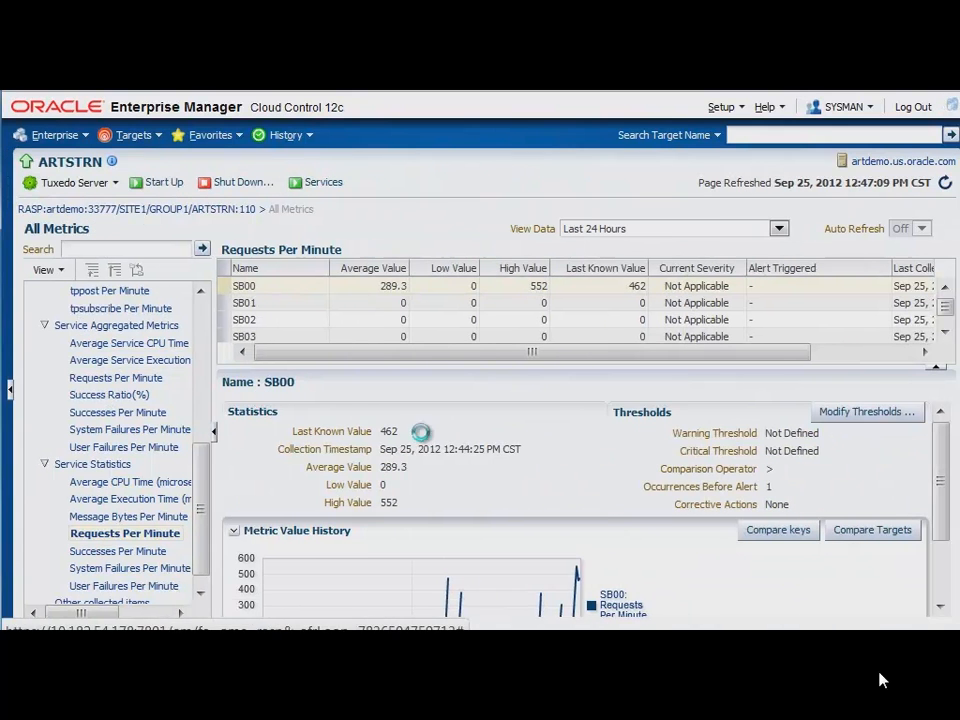
pyautogui.moveTo(936, 460); pyautogui.dragTo(941, 504)
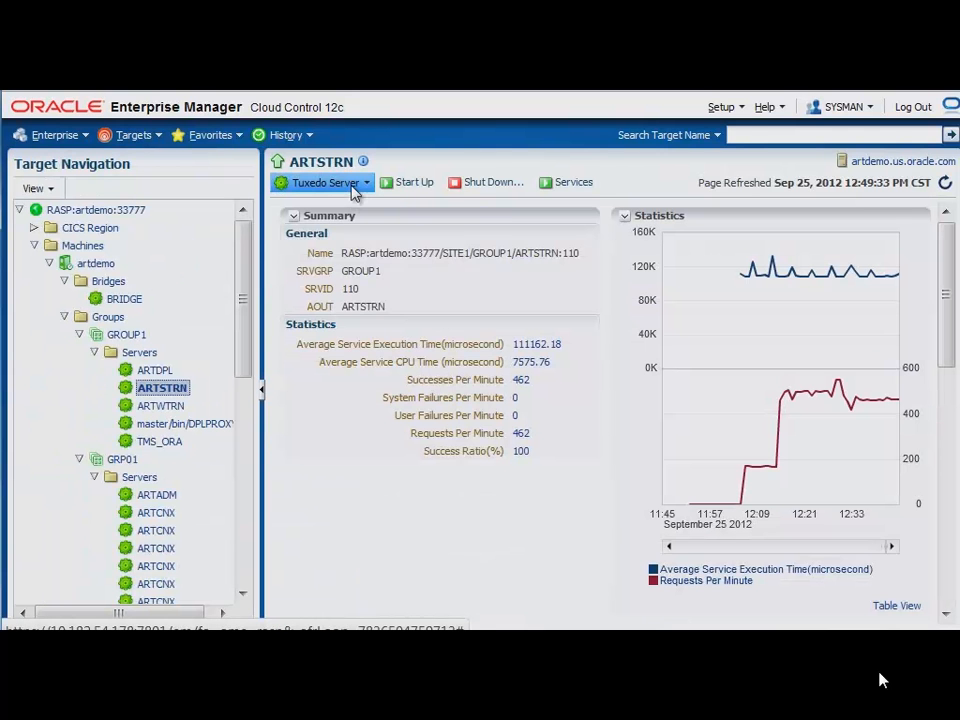
# Step: Set MAXGEN to 2 in the ARTSTRN server's UBB configuration and submit the modification
pyautogui.click(352, 186)
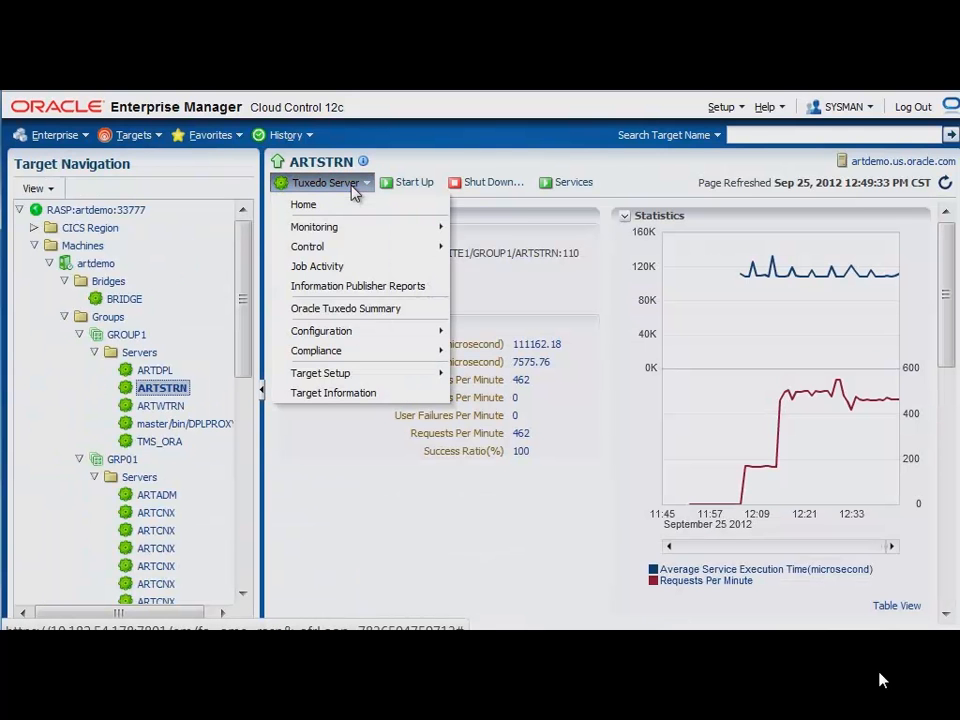
pyautogui.moveTo(356, 249)
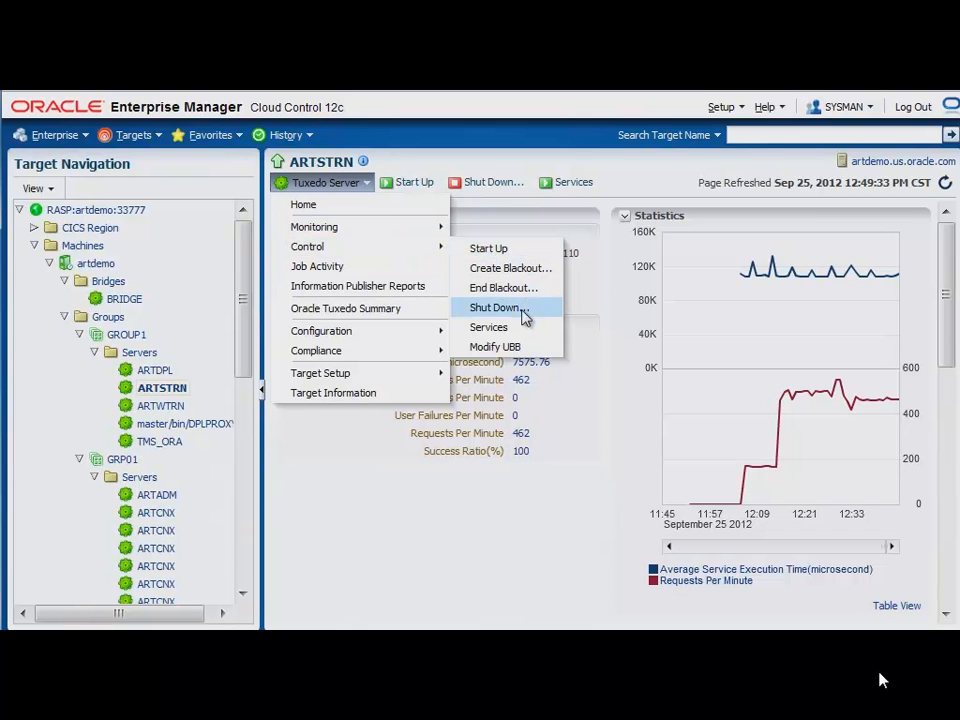
pyautogui.click(521, 347)
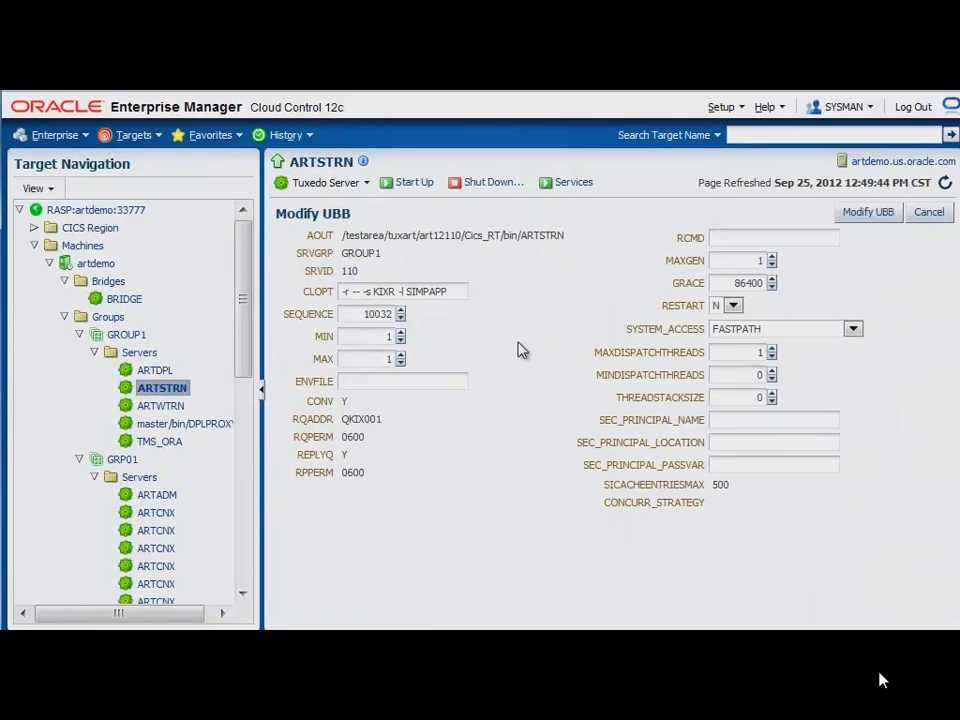
pyautogui.moveTo(748, 261); pyautogui.dragTo(771, 261)
pyautogui.click(853, 216)
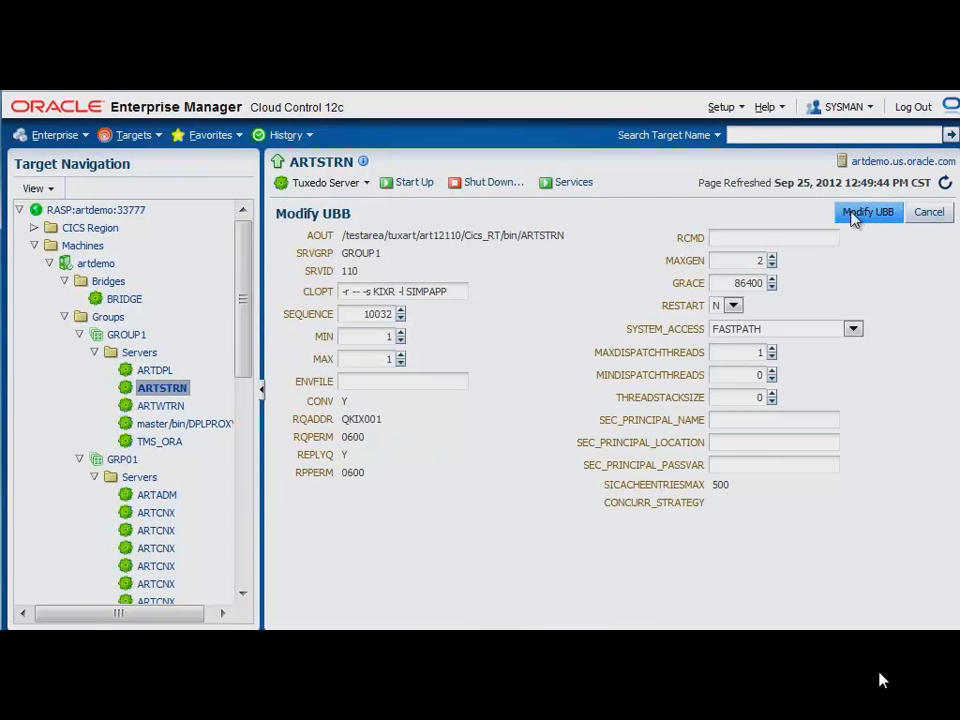
# Step: Submit the UBB configuration change for the ARTSTRN server
pyautogui.click(853, 216)
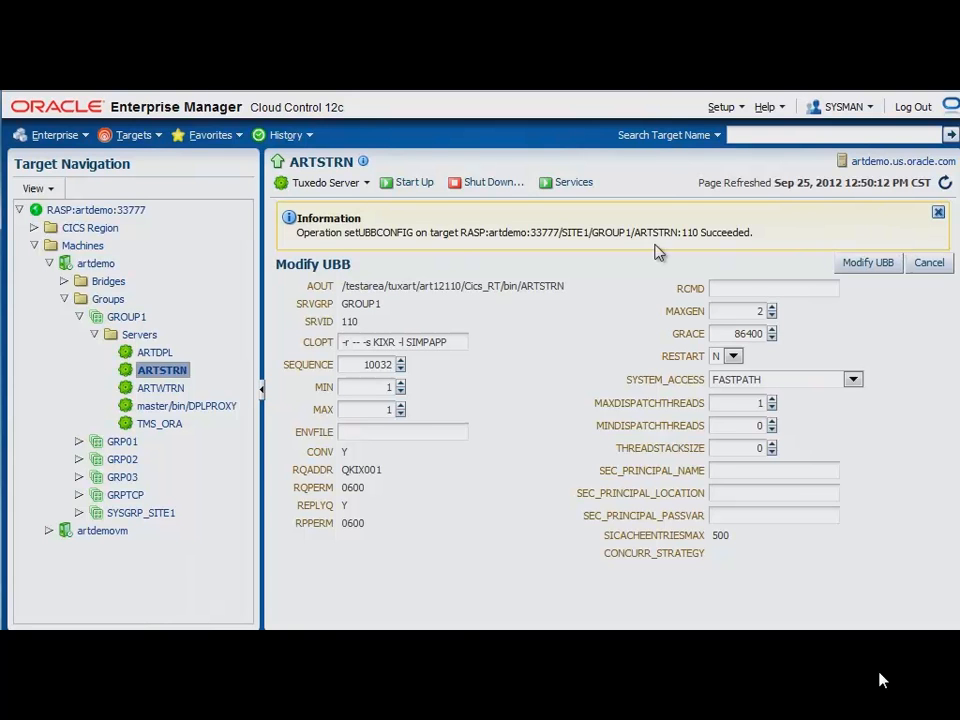
# Step: Open the RASP:artdemo:33777 domain for editing from the Oracle Tuxedo Summary and review its configuration sections, including the groups
pyautogui.click(203, 139)
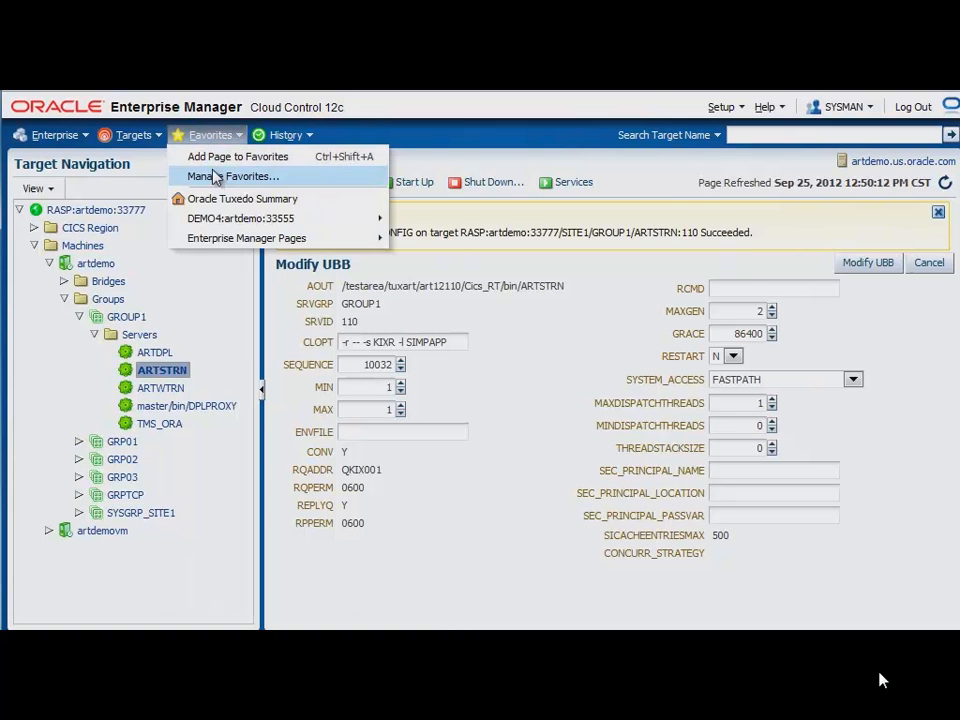
pyautogui.click(215, 203)
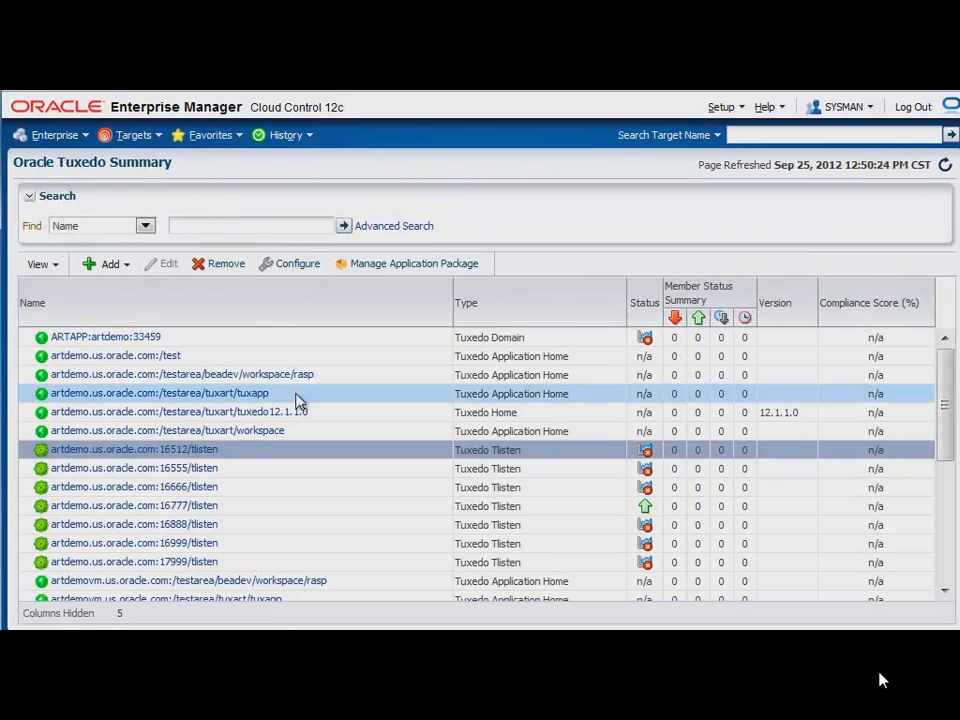
pyautogui.scroll(-5, 298, 401)
pyautogui.scroll(-3, 298, 401)
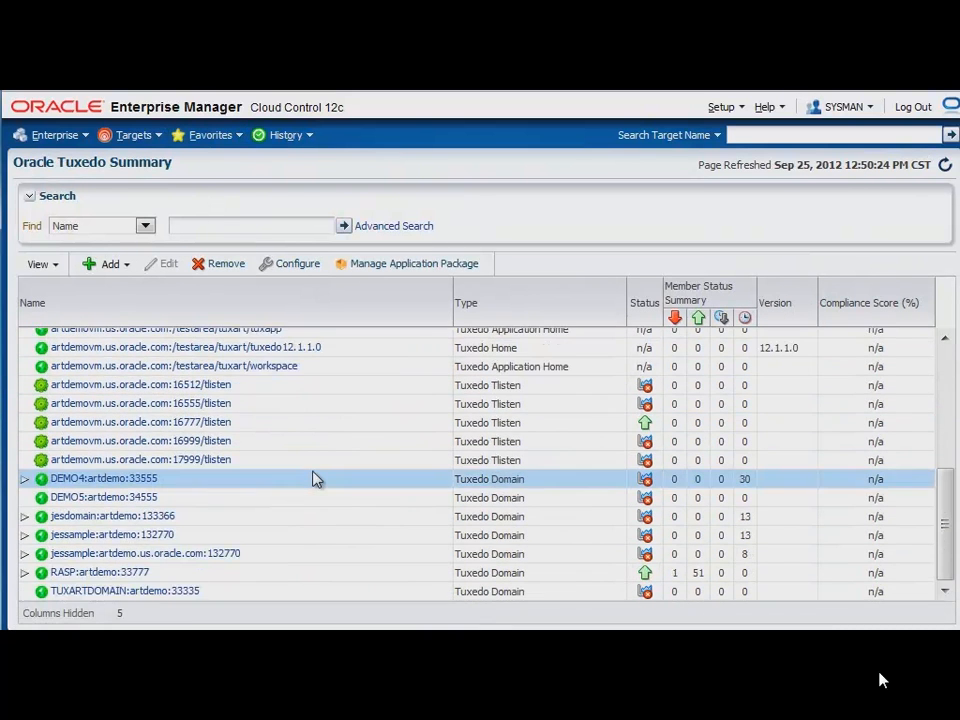
pyautogui.click(251, 572)
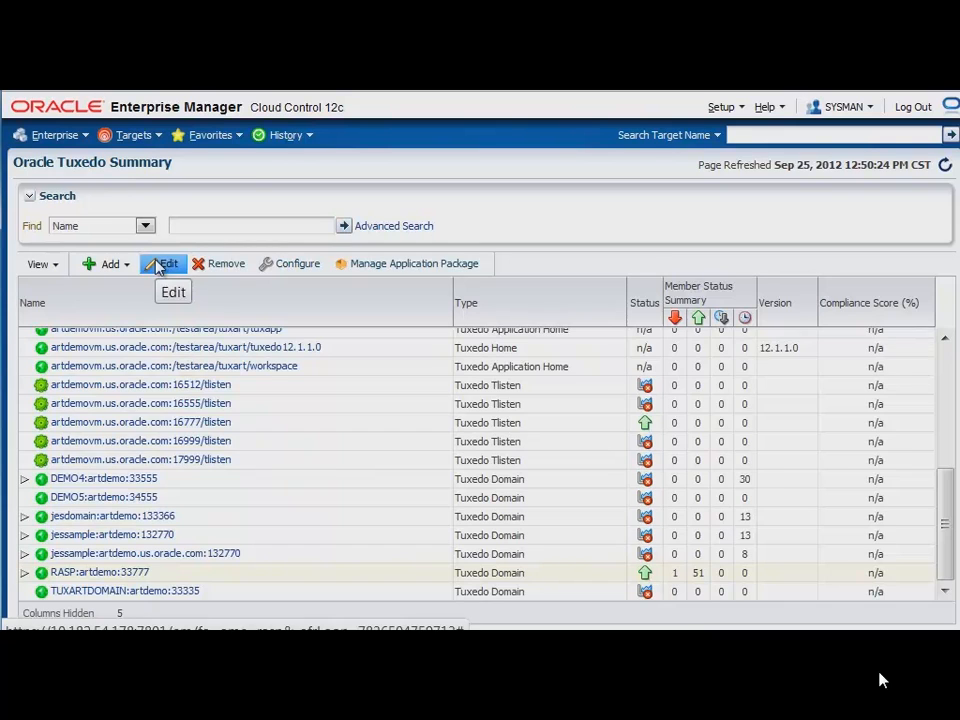
pyautogui.click(160, 265)
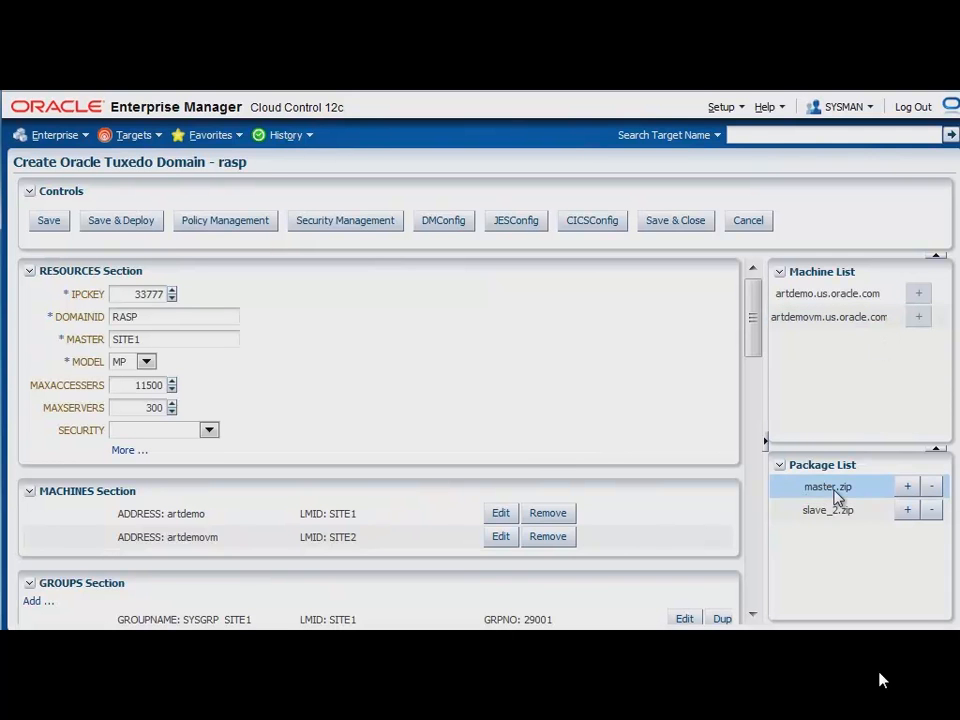
pyautogui.moveTo(752, 336); pyautogui.dragTo(754, 400)
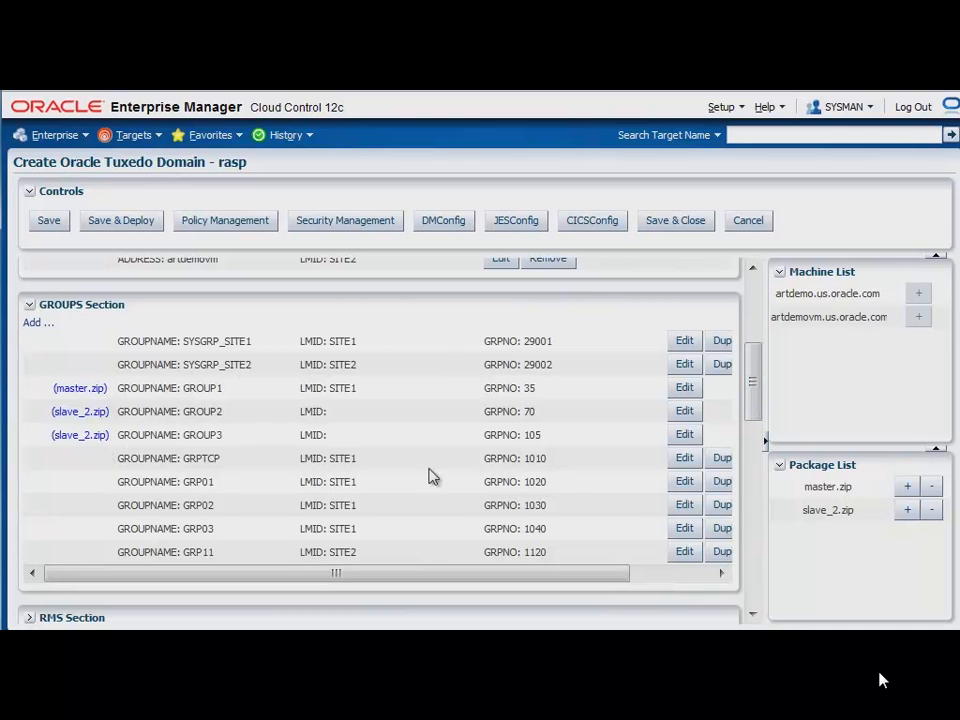
pyautogui.moveTo(754, 398); pyautogui.dragTo(755, 514)
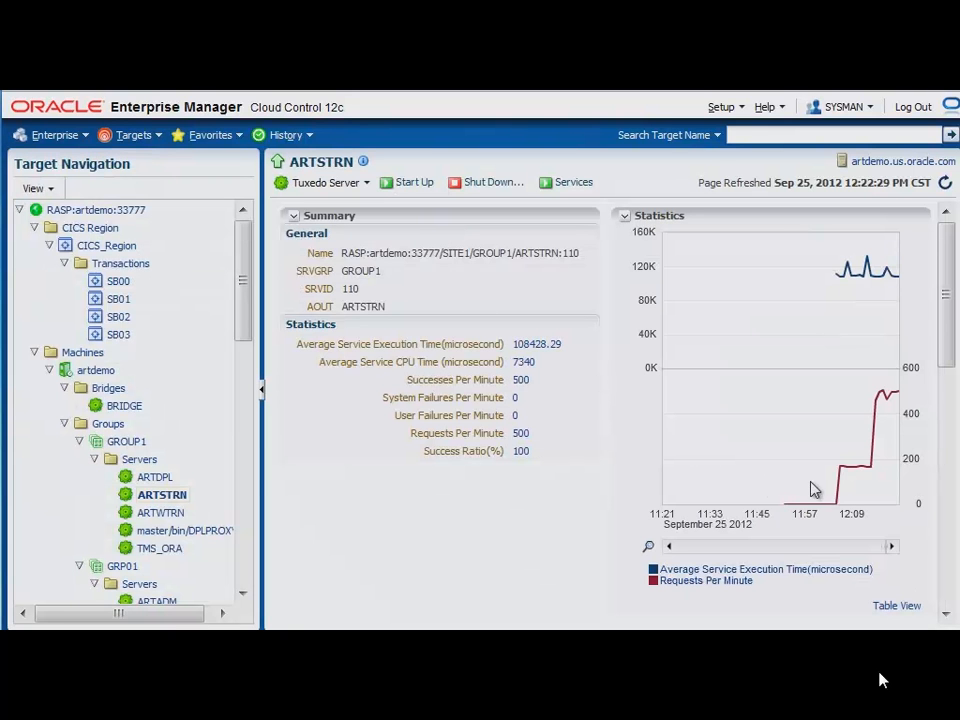
# Step: View the Metric and Collection Settings of the ARTSTRN server
pyautogui.moveTo(897, 402)
pyautogui.click(352, 190)
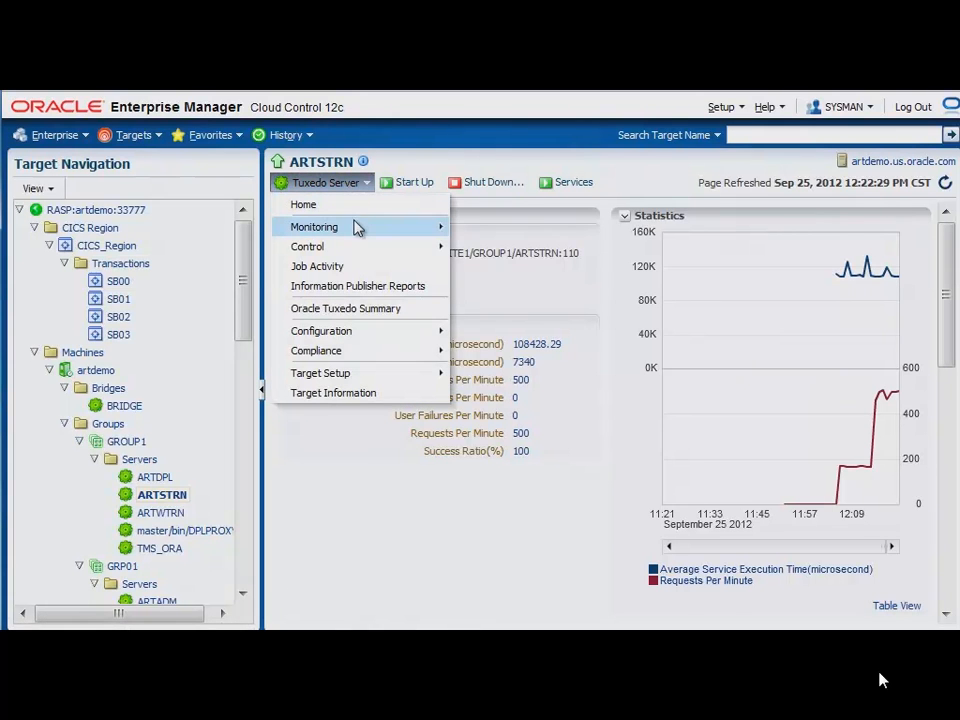
pyautogui.moveTo(358, 227)
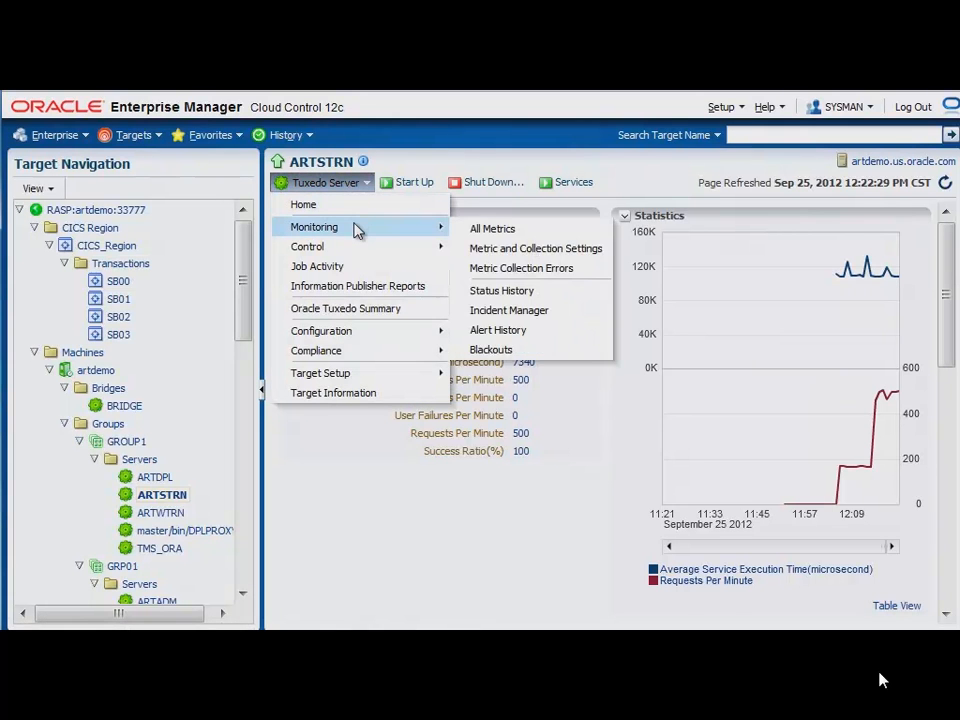
pyautogui.click(514, 251)
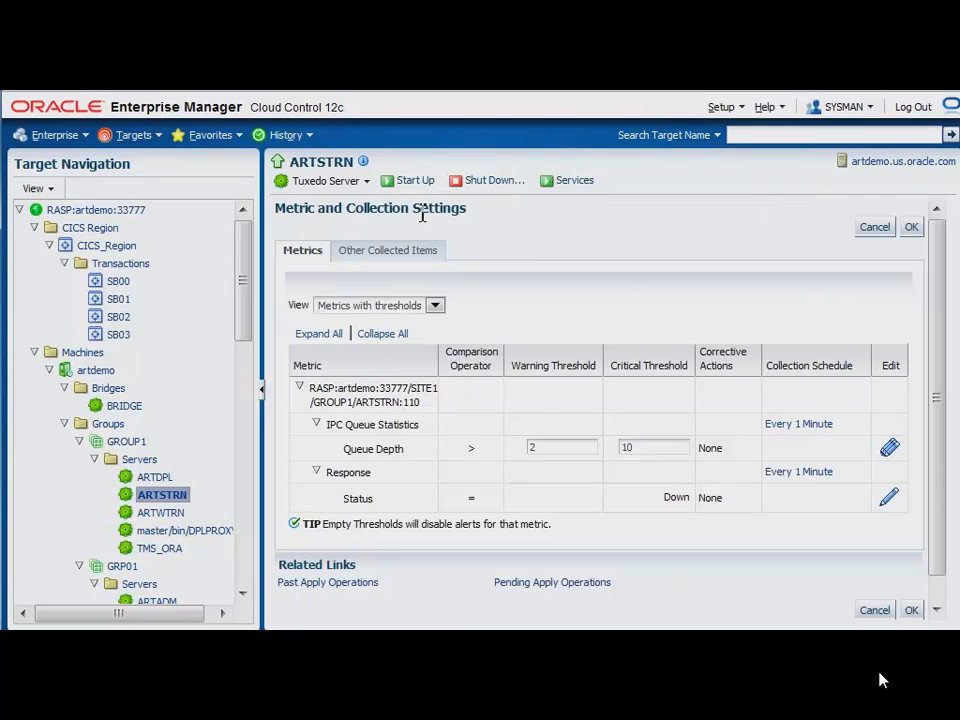
# Step: Display the IPC Queue Statistics from all metrics of the ARTSTRN server
pyautogui.click(354, 181)
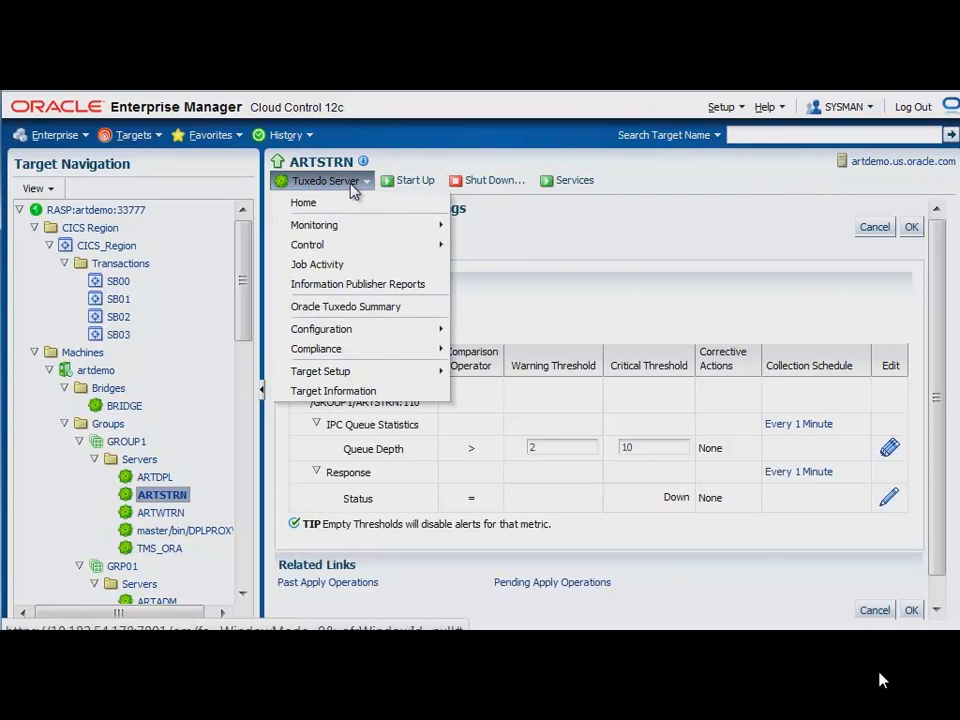
pyautogui.moveTo(356, 231)
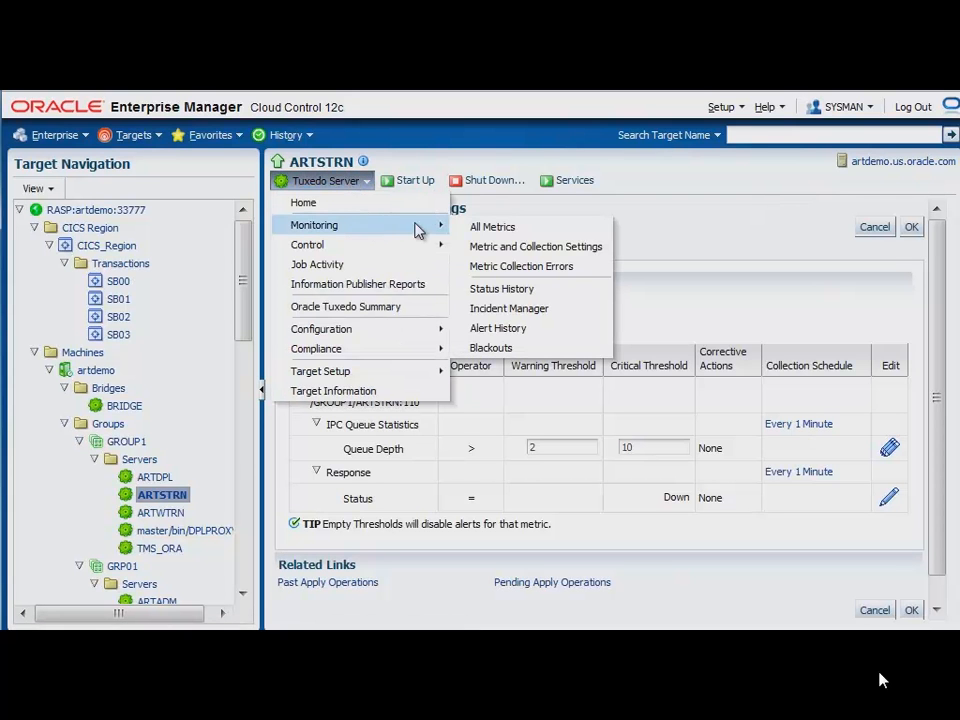
pyautogui.click(472, 226)
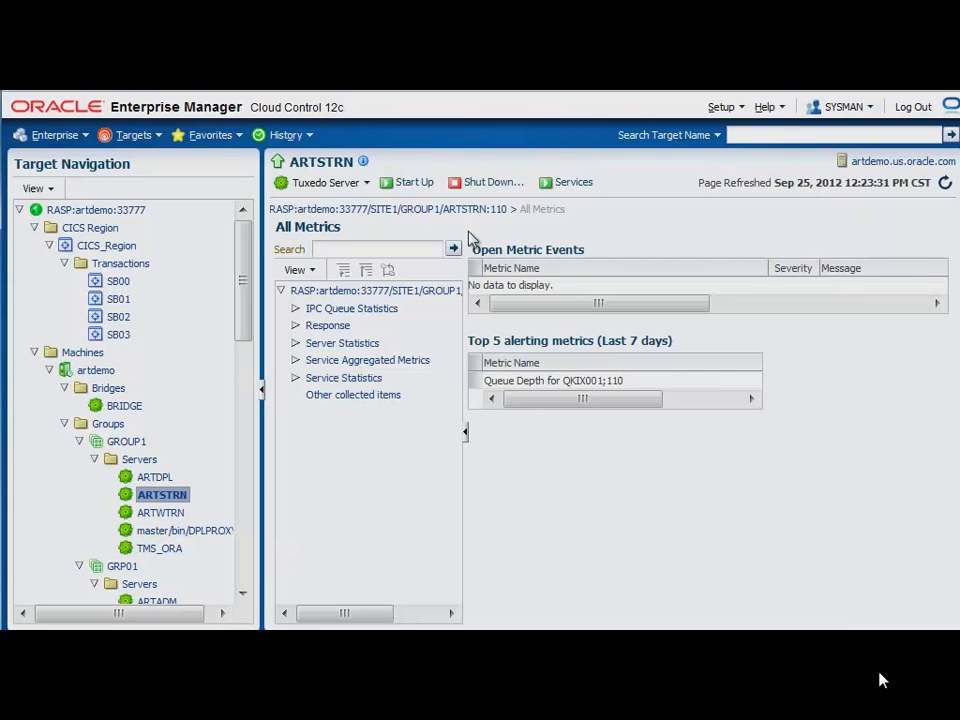
pyautogui.click(340, 309)
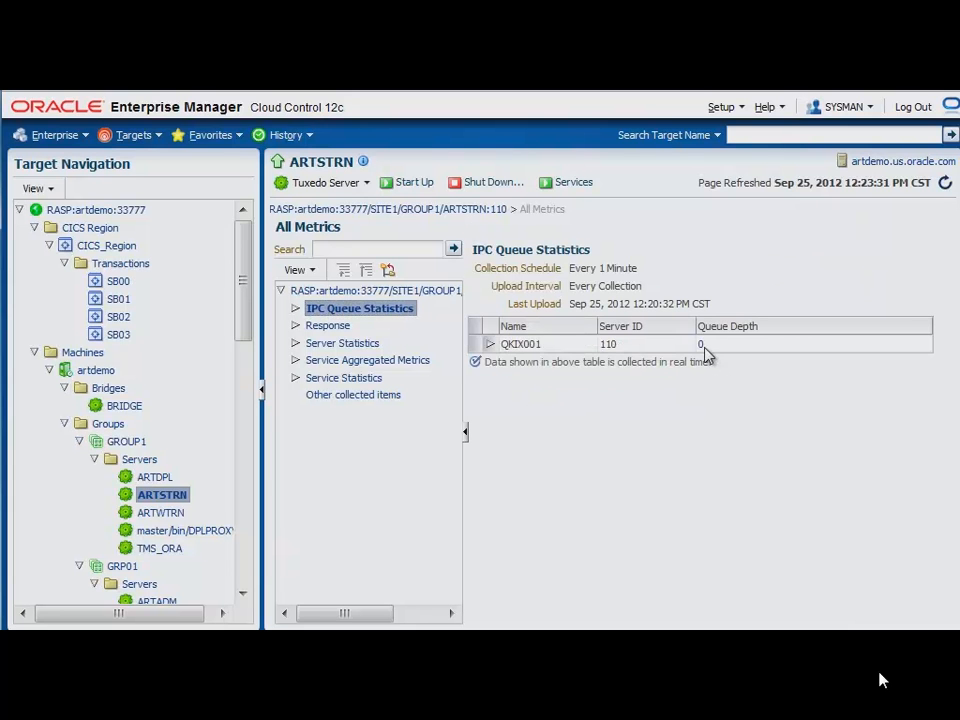
# Step: View the ipc queue length rule set from the enterprise incident rules
pyautogui.click(722, 107)
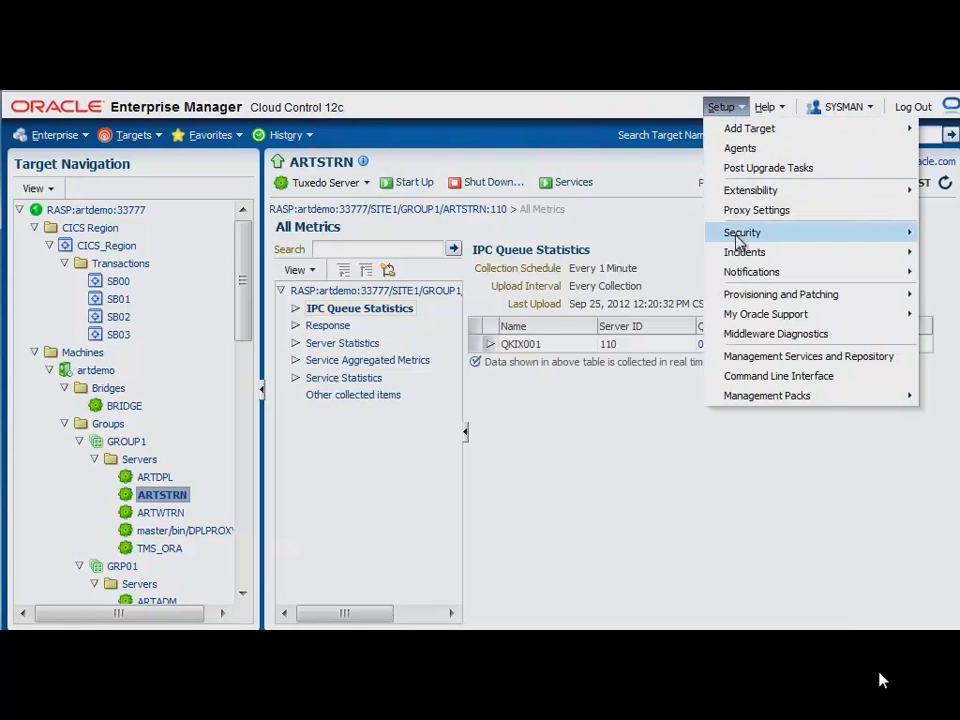
pyautogui.moveTo(735, 253)
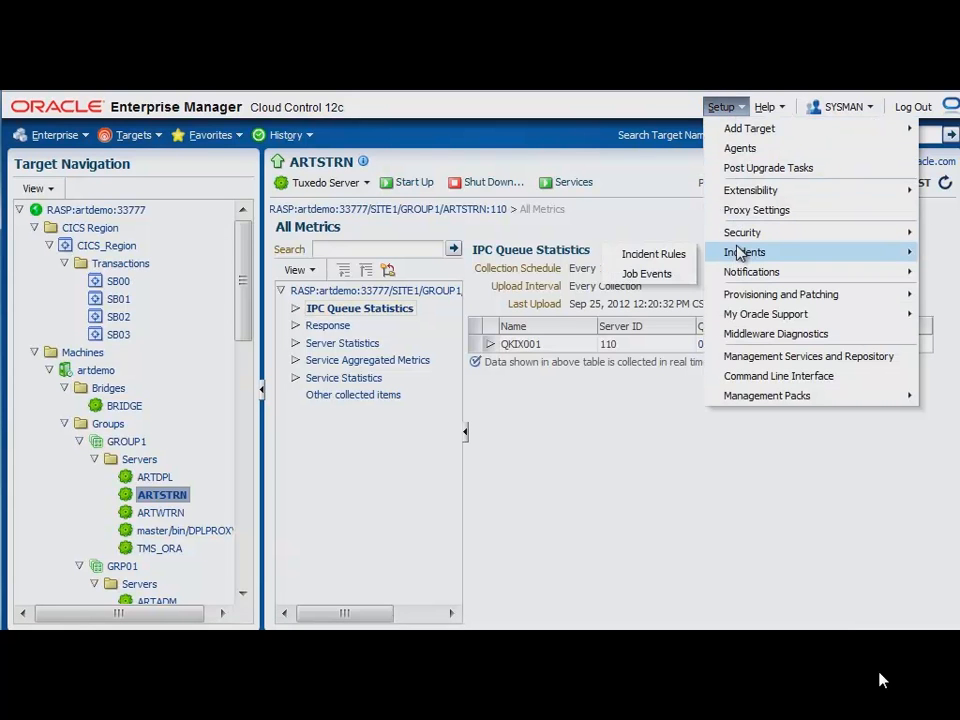
pyautogui.click(679, 257)
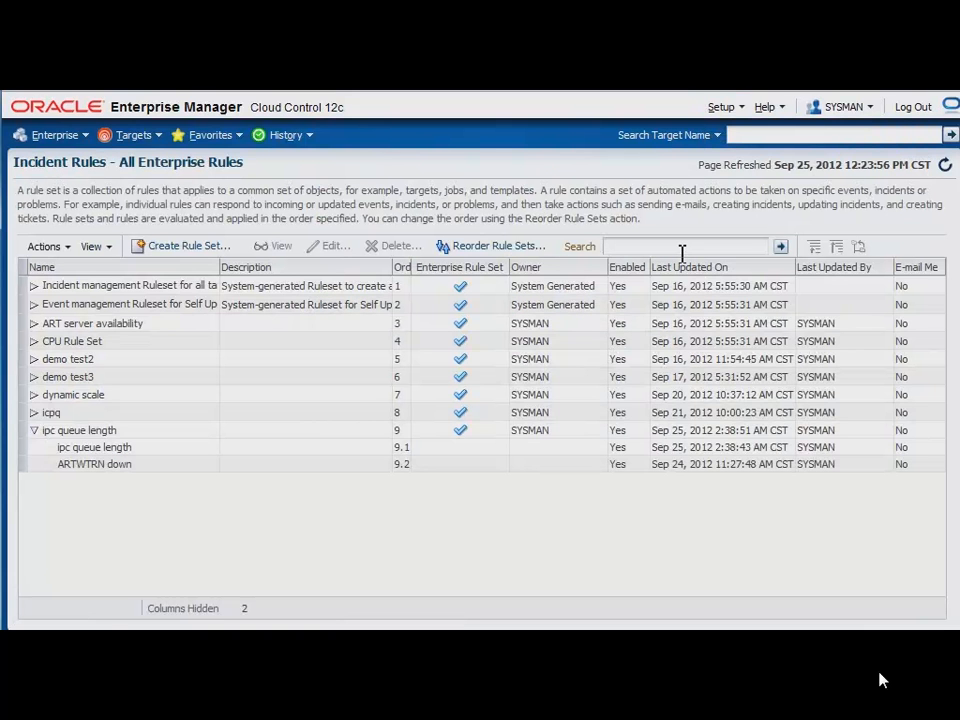
pyautogui.click(195, 449)
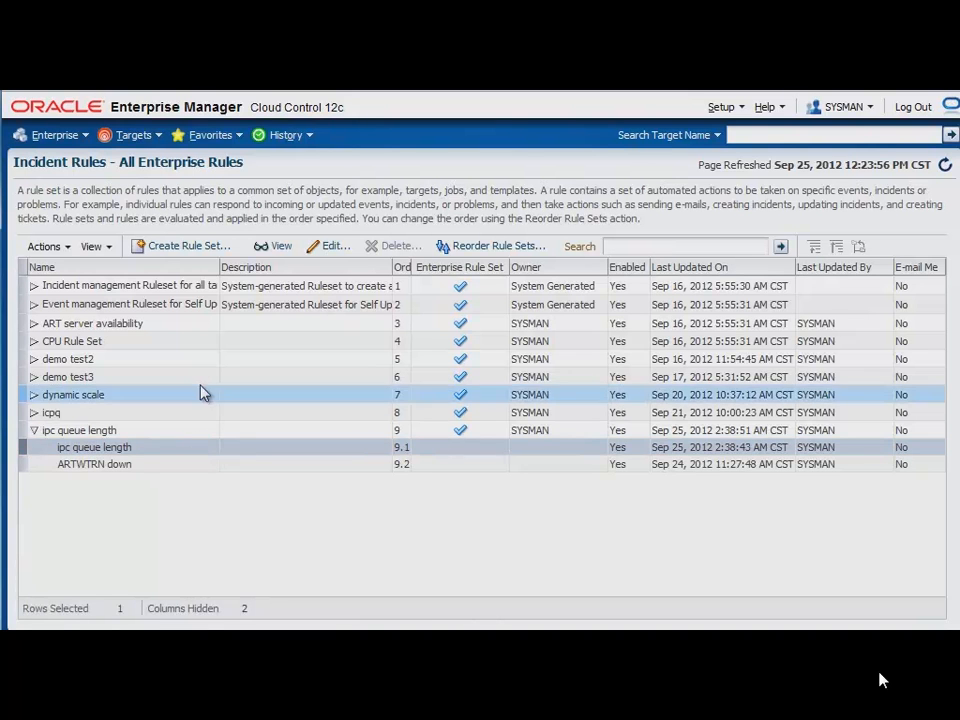
pyautogui.click(273, 247)
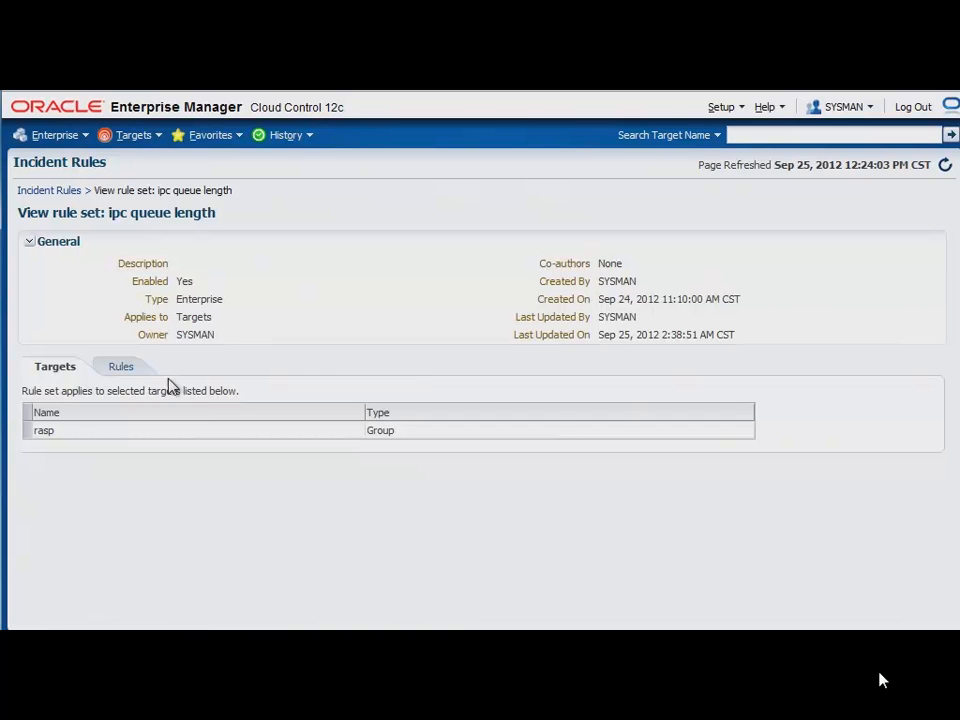
# Step: View the details of the ipc queue length rule within its rule set
pyautogui.click(122, 367)
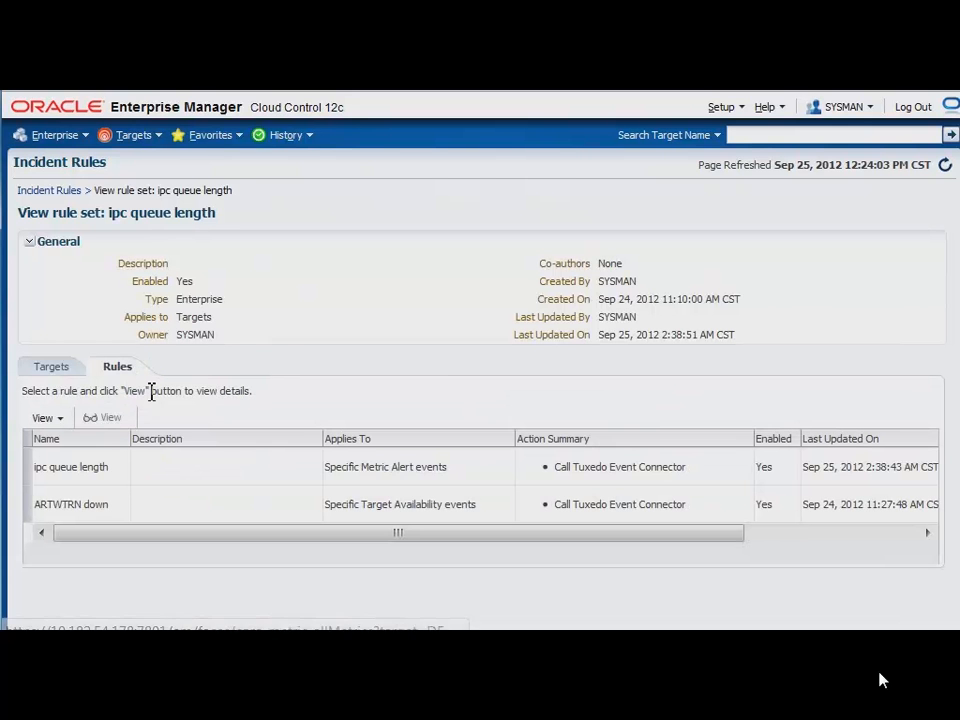
pyautogui.click(105, 467)
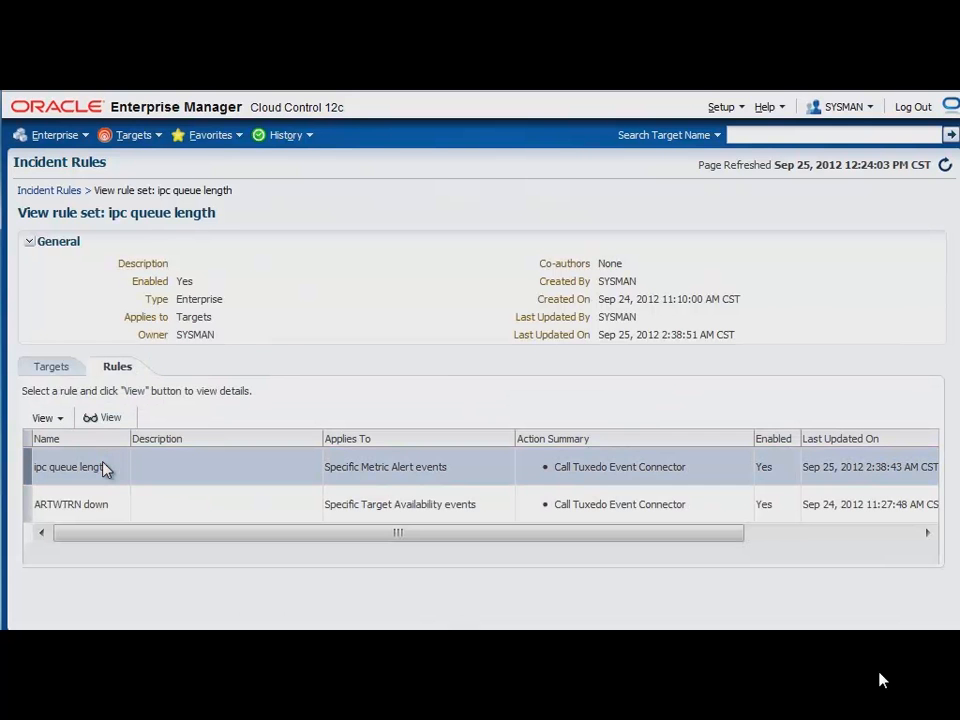
pyautogui.click(108, 419)
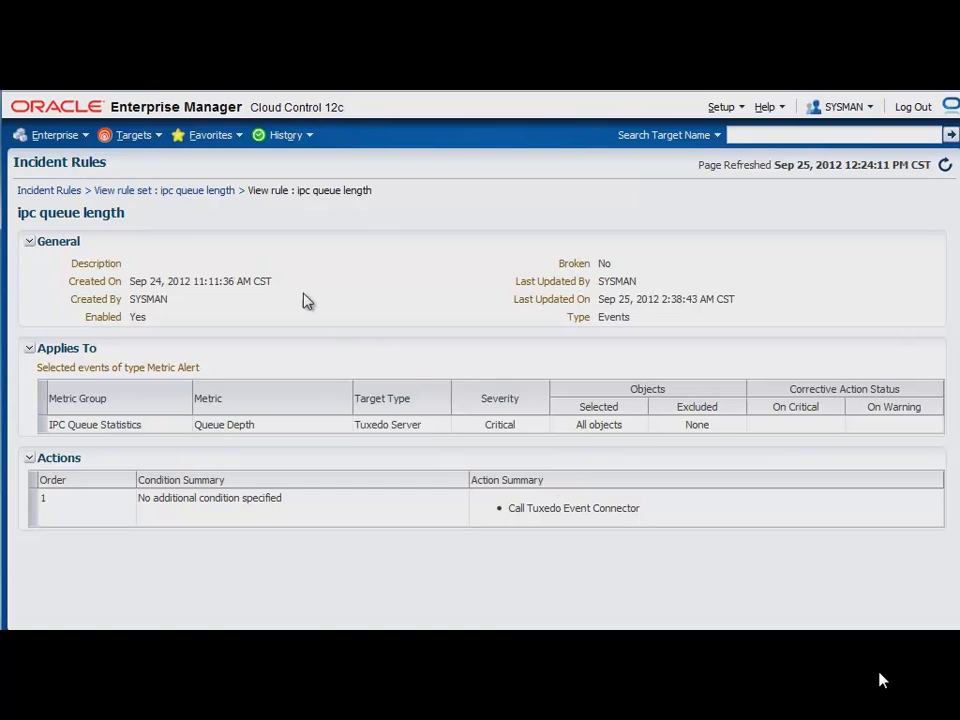
# Step: Return to the Oracle Tuxedo Summary and open the RASP:artdemo:33777 domain for editing
pyautogui.click(193, 137)
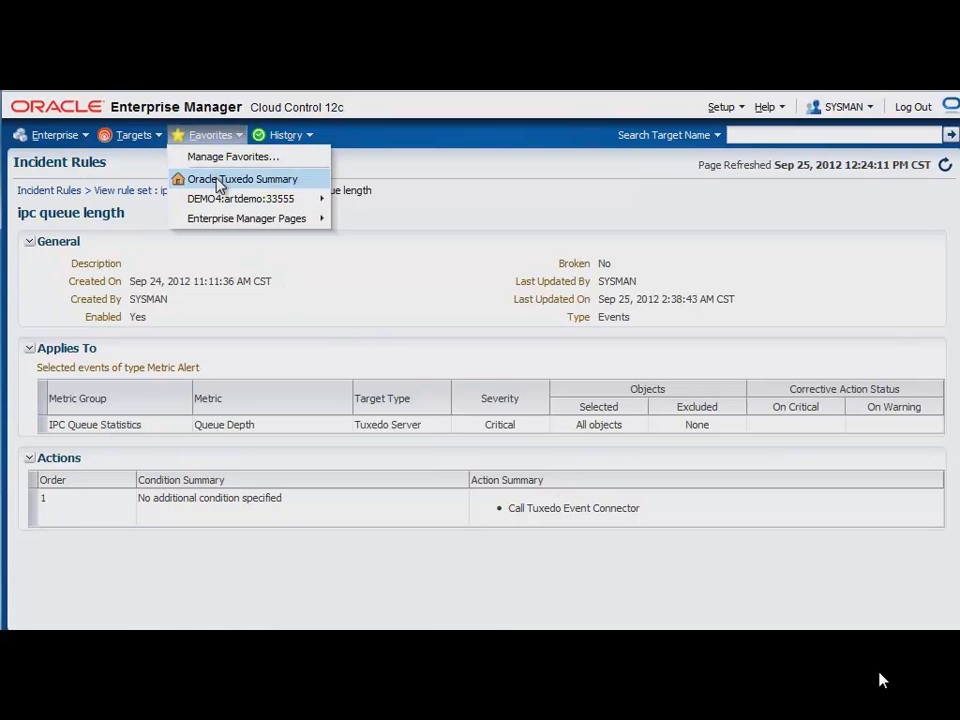
pyautogui.click(219, 180)
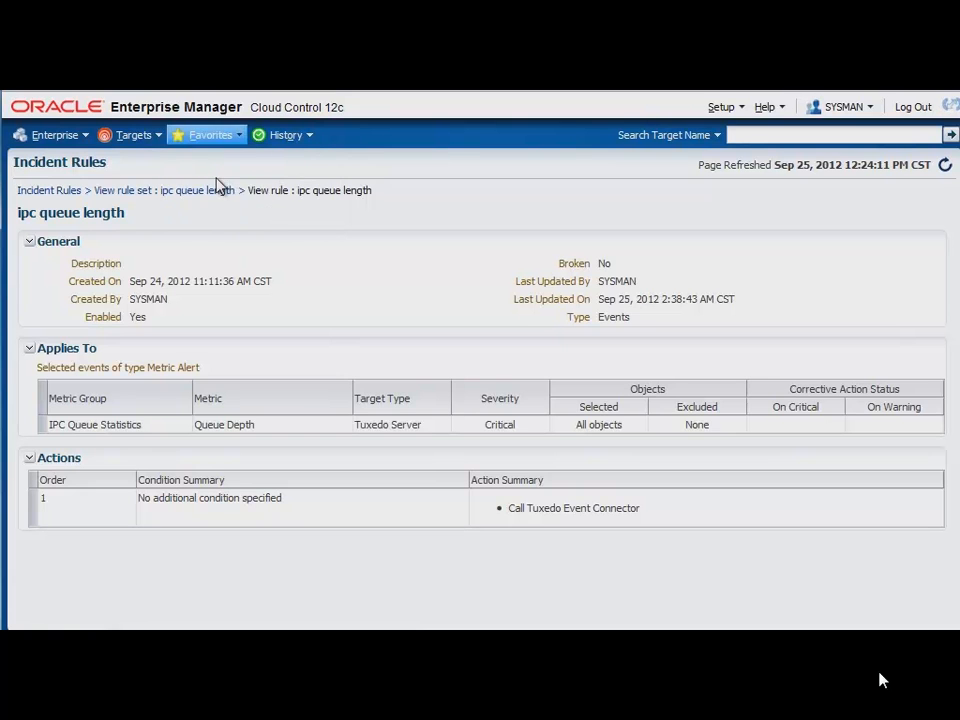
pyautogui.scroll(-5, 253, 465)
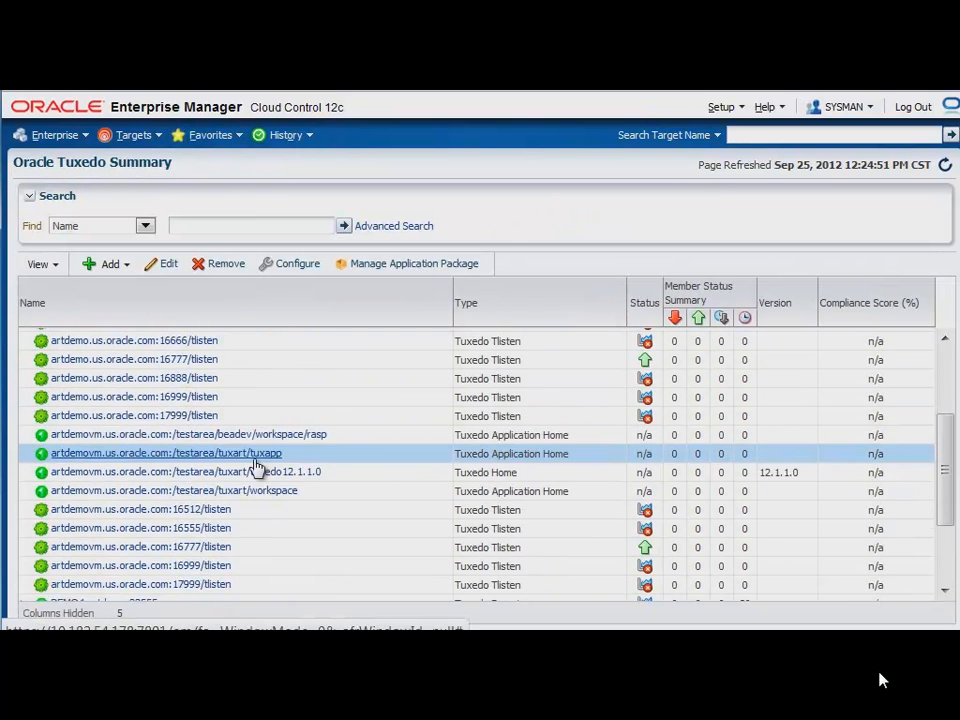
pyautogui.scroll(-1, 255, 465)
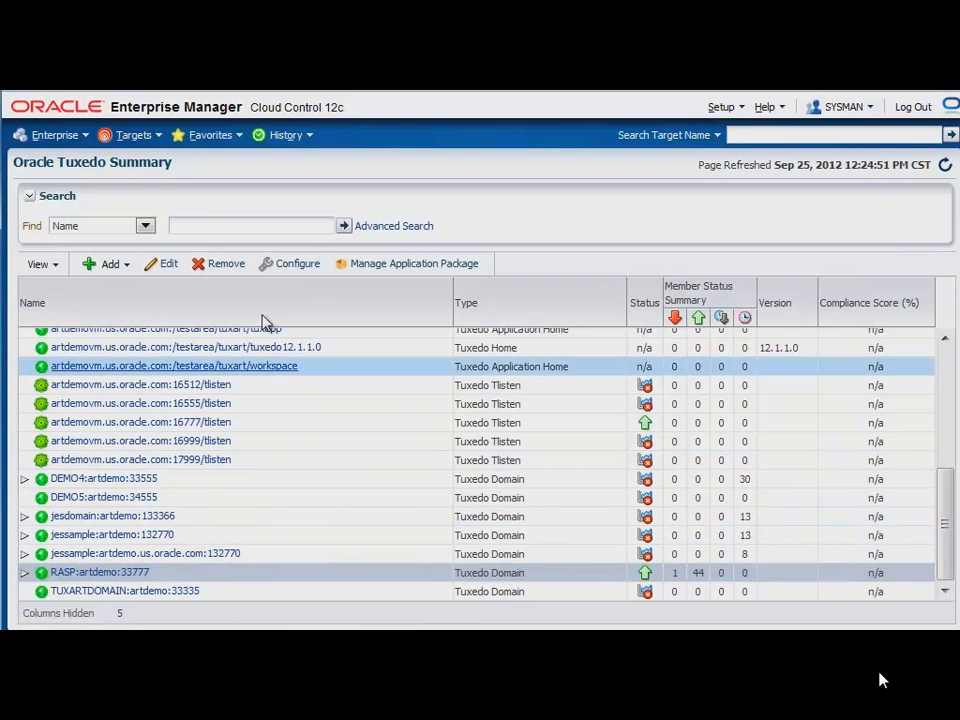
pyautogui.click(172, 268)
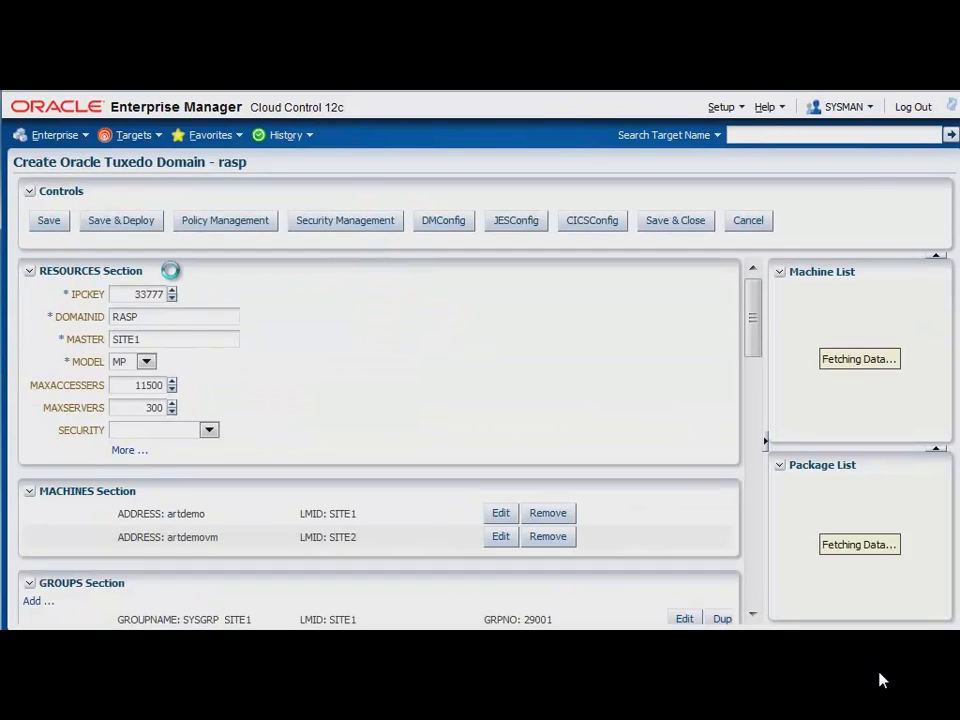
# Step: Review the properties of the rasp package-level deployment policy in the domain's policy management, and close them without changes
pyautogui.click(230, 222)
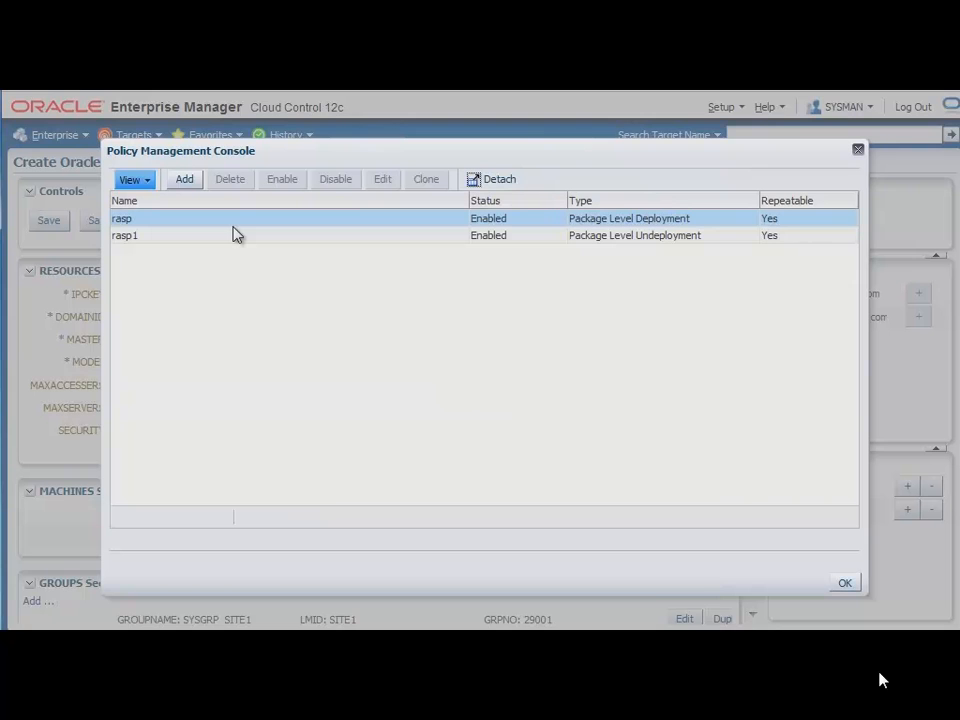
pyautogui.click(236, 220)
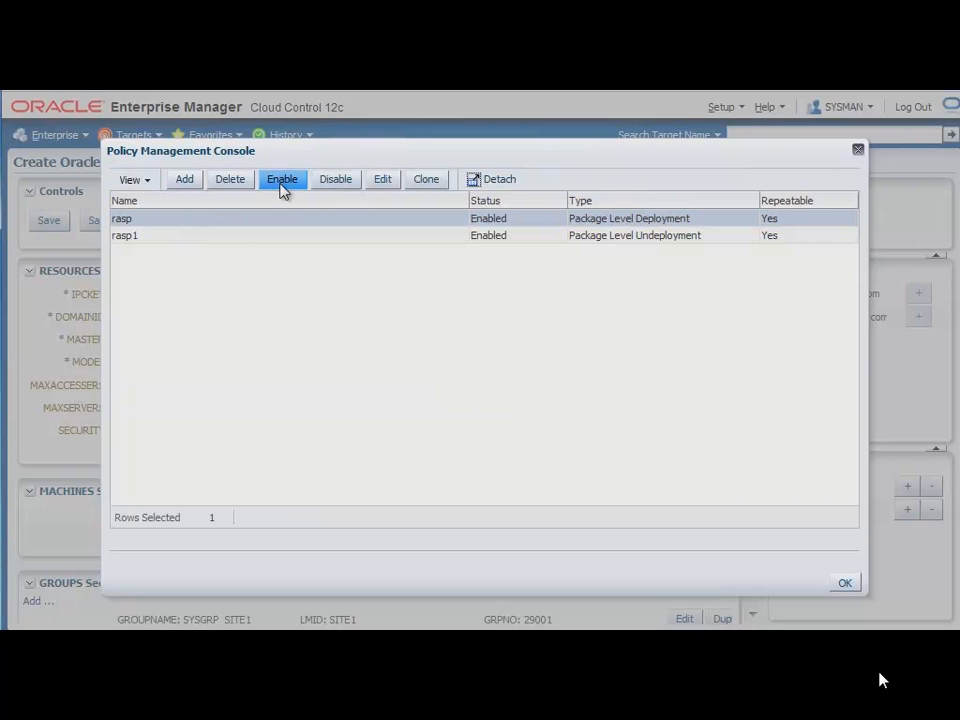
pyautogui.click(379, 187)
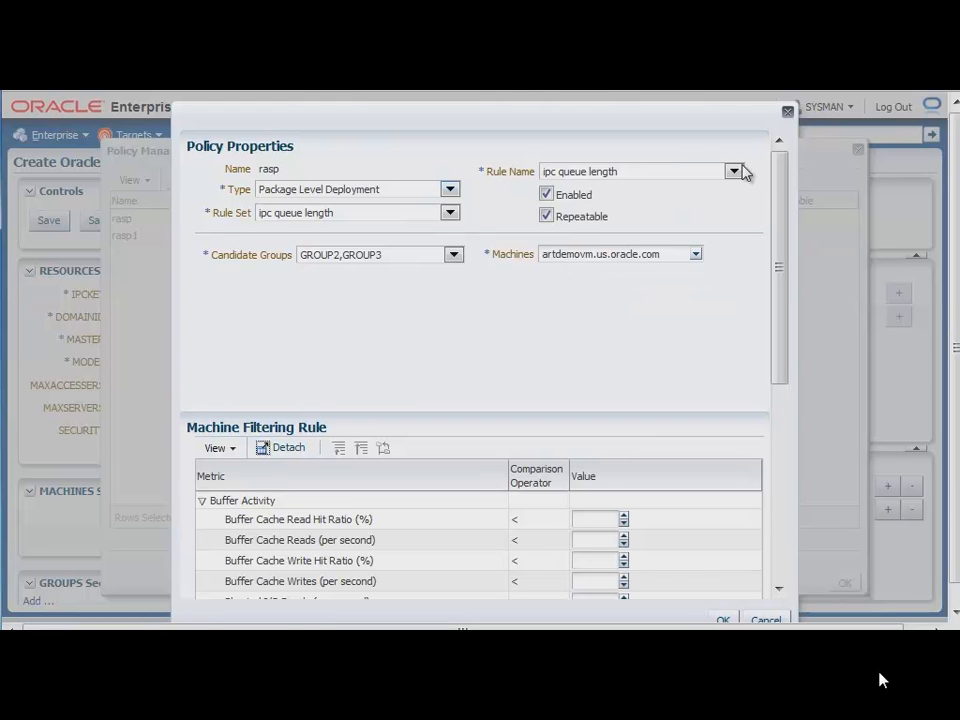
pyautogui.click(787, 113)
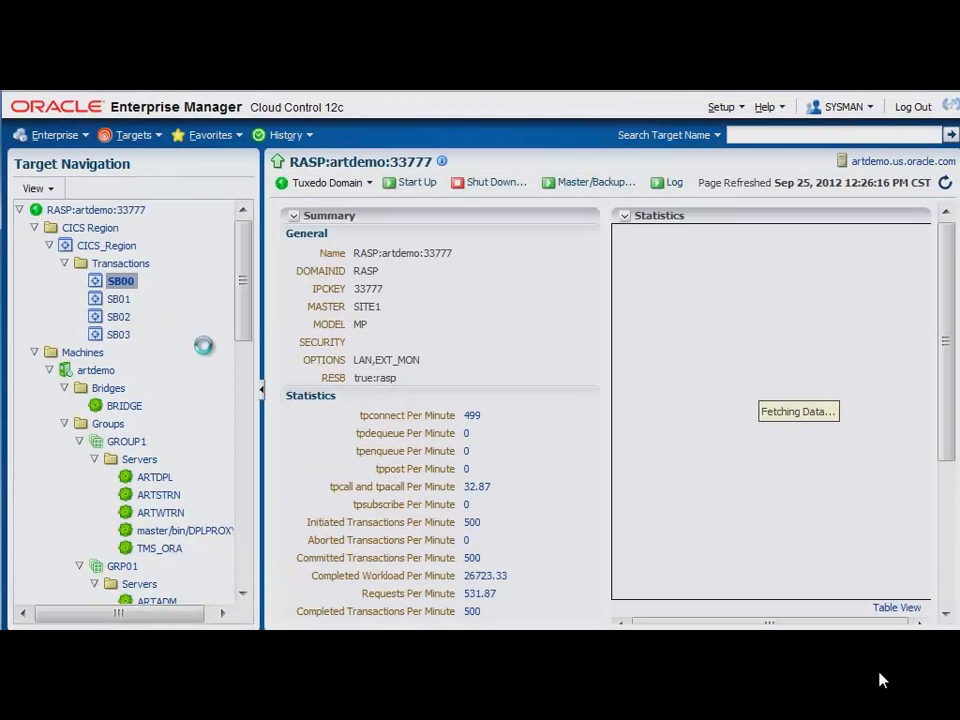
# Step: Display the statistics of CICS transaction SB00 and expand the whole target navigation tree to look through the domain's targets
pyautogui.click(117, 285)
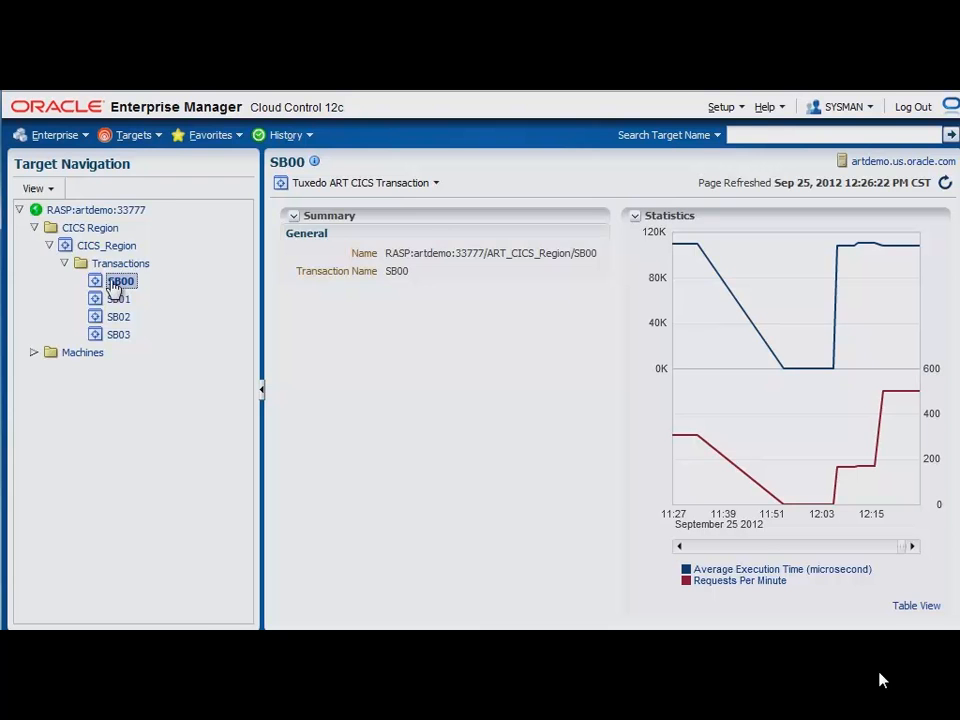
pyautogui.click(36, 188)
pyautogui.click(55, 270)
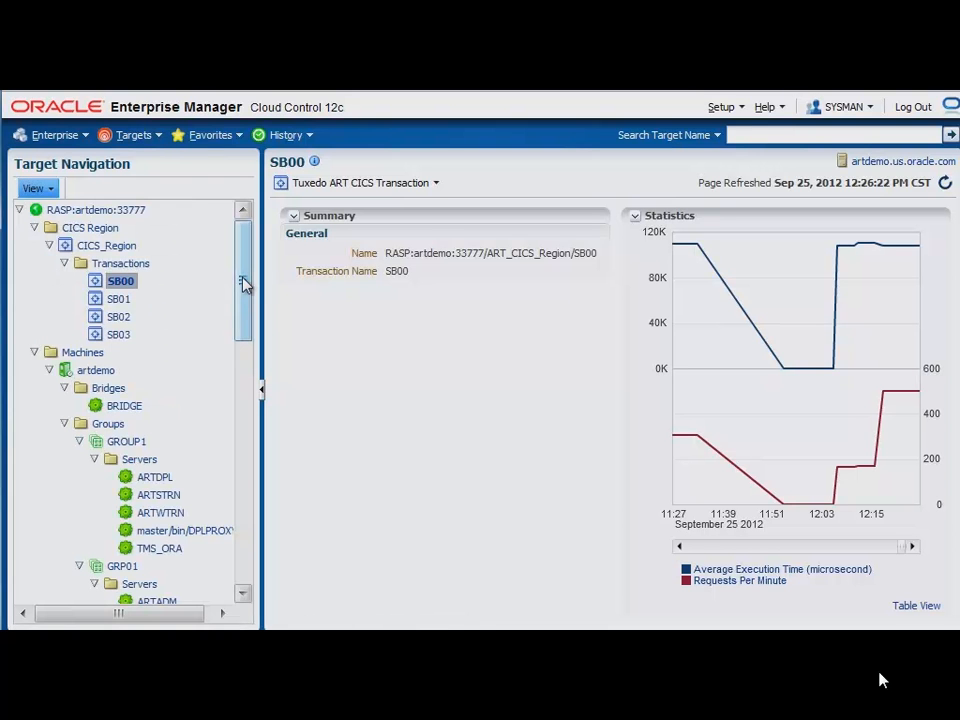
pyautogui.moveTo(244, 285); pyautogui.dragTo(238, 538)
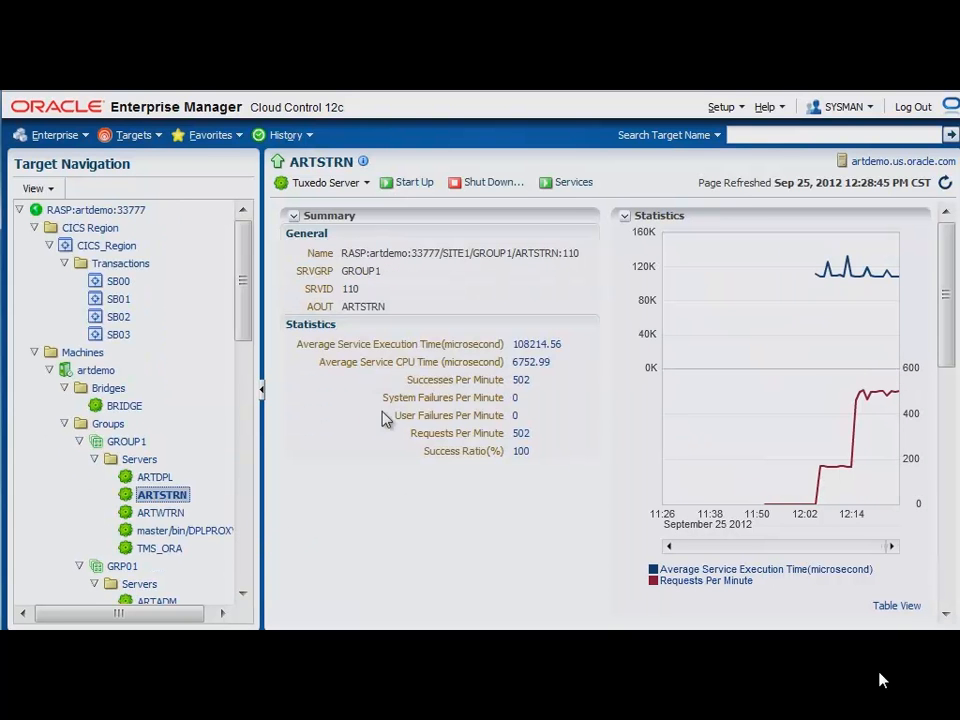
# Step: Open all metrics of the ARTSTRN server and examine the message of its open queue depth event
pyautogui.click(330, 186)
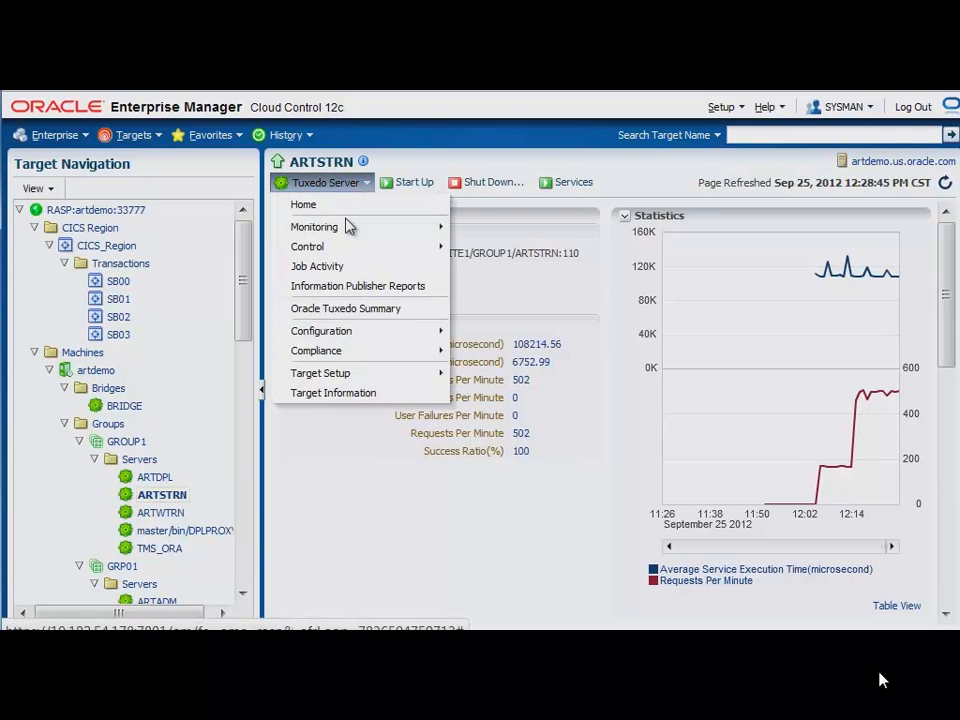
pyautogui.moveTo(352, 232)
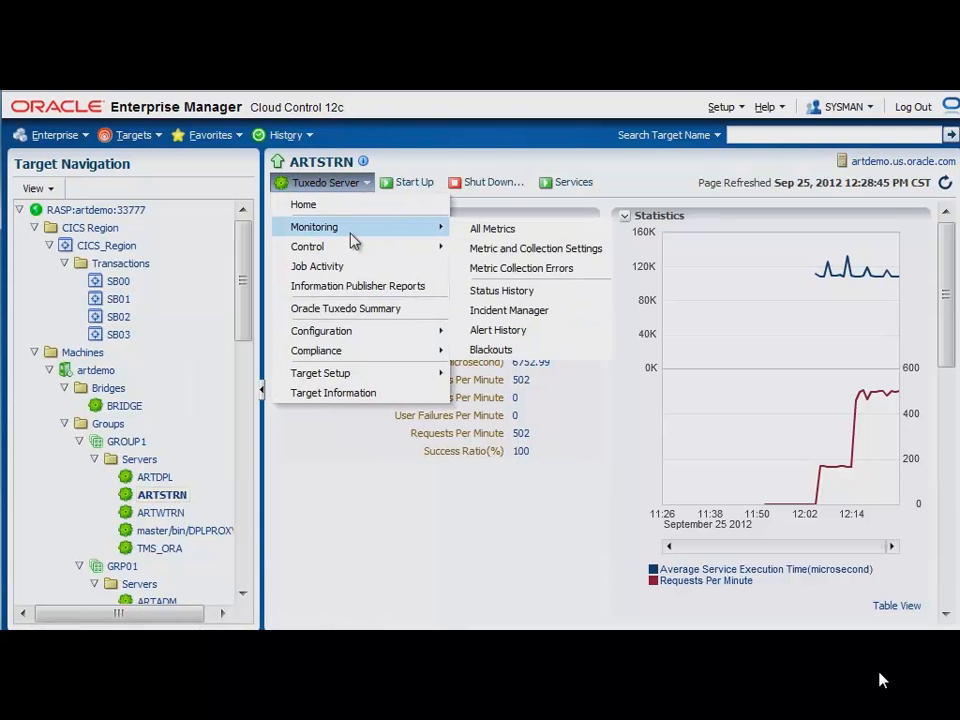
pyautogui.click(489, 229)
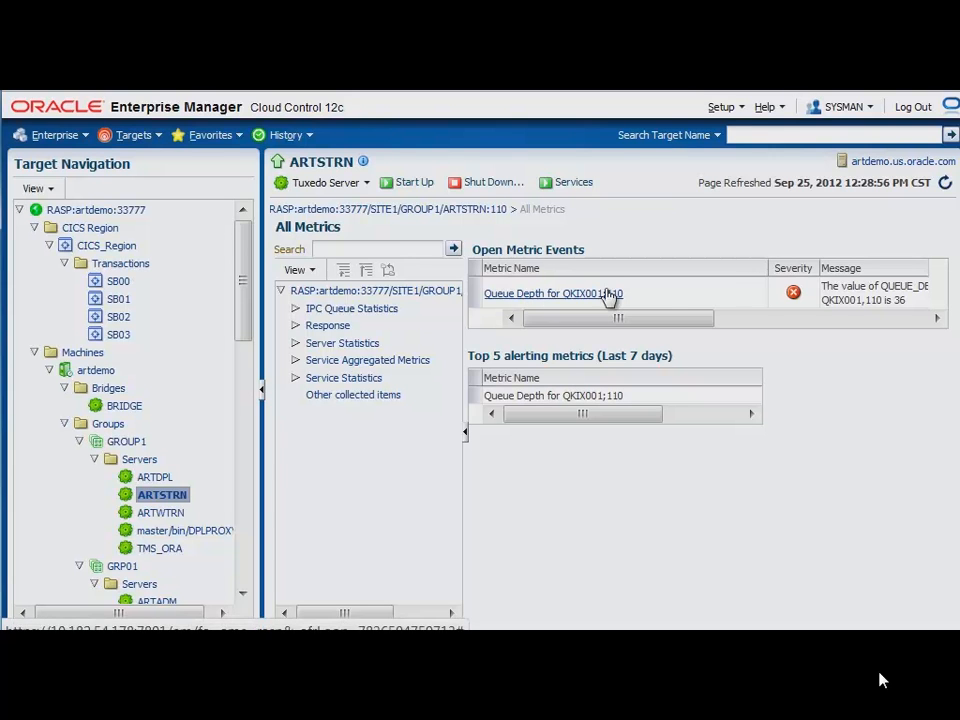
pyautogui.moveTo(666, 320); pyautogui.dragTo(771, 330)
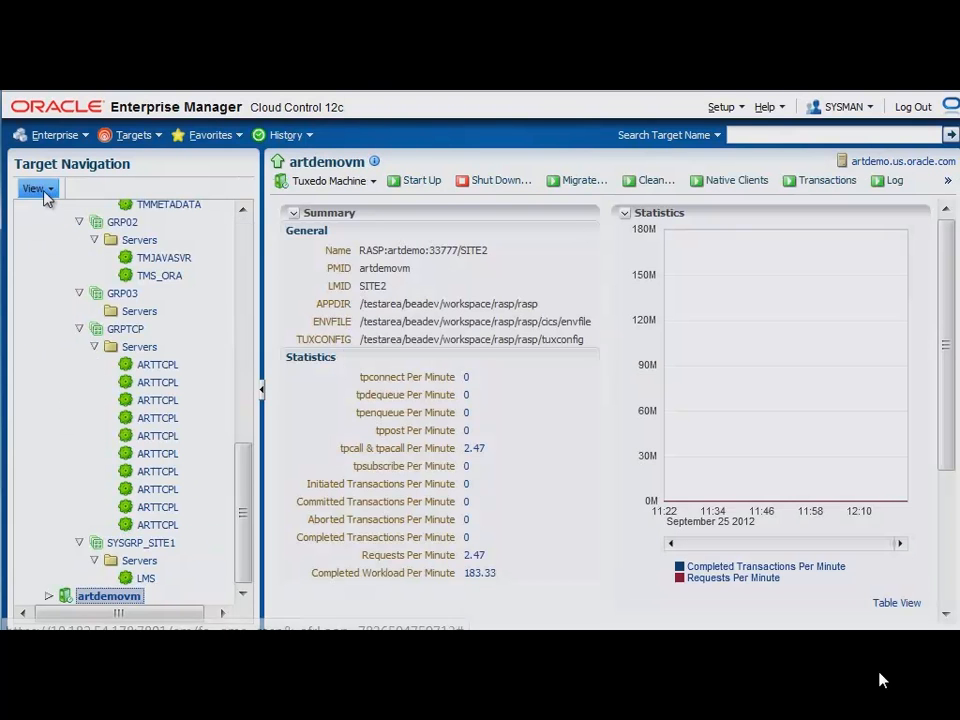
# Step: Expand the targets below the artdemovm machine in the target navigation tree and look through them
pyautogui.click(40, 190)
pyautogui.click(45, 229)
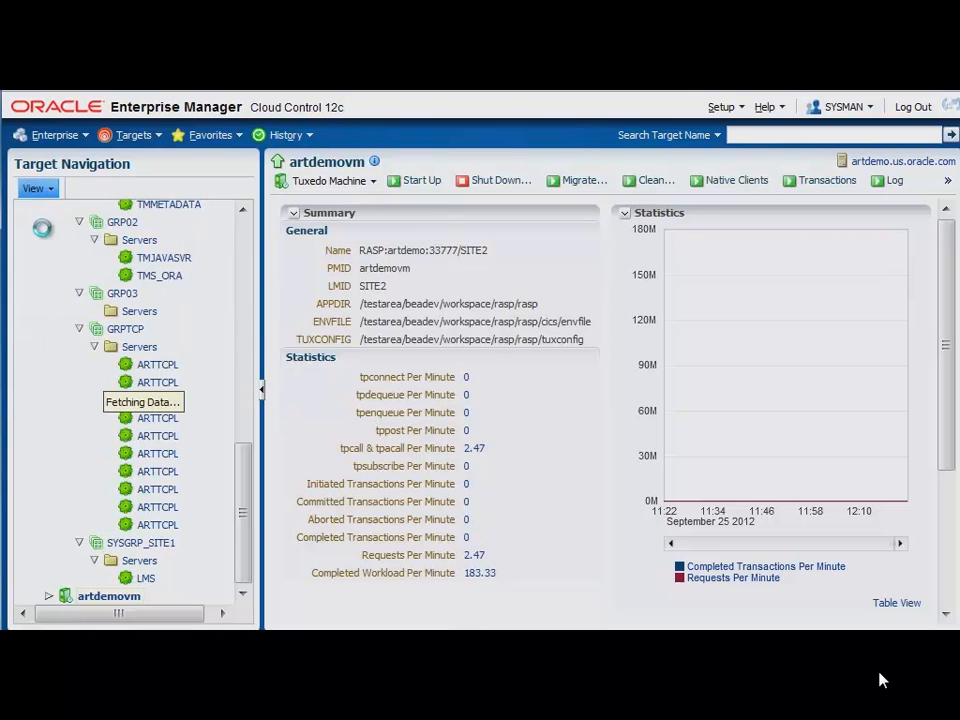
pyautogui.moveTo(242, 452); pyautogui.dragTo(243, 557)
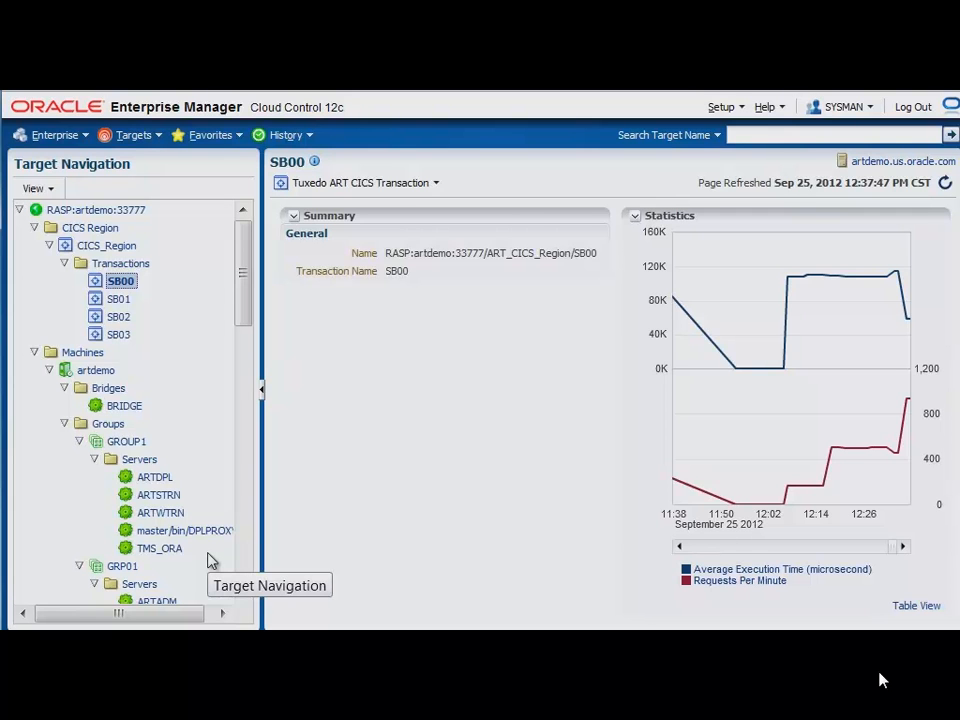
# Step: Inspect the Requests Per Minute curve of CICS transaction SB00 at its plateau and at its most recent point
pyautogui.moveTo(855, 459)
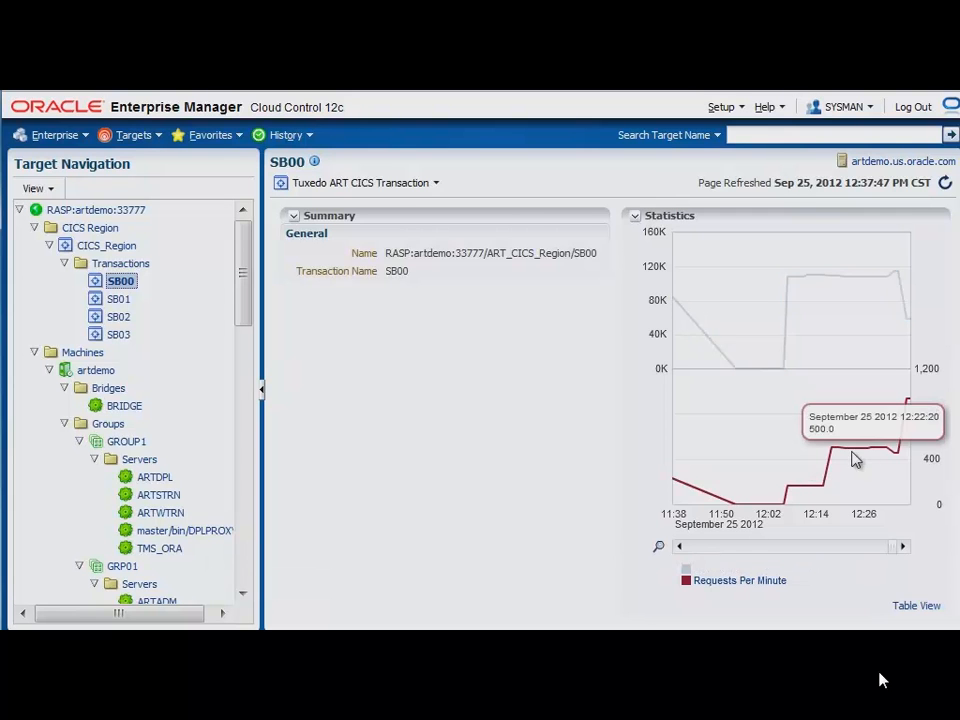
pyautogui.moveTo(907, 410)
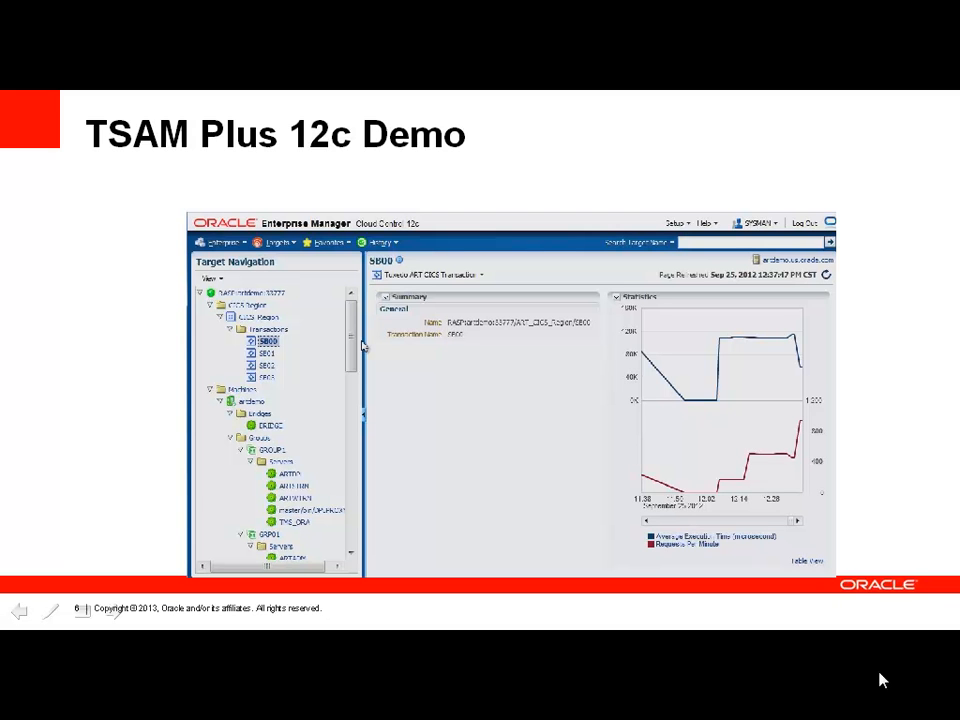
pyautogui.click(882, 680)
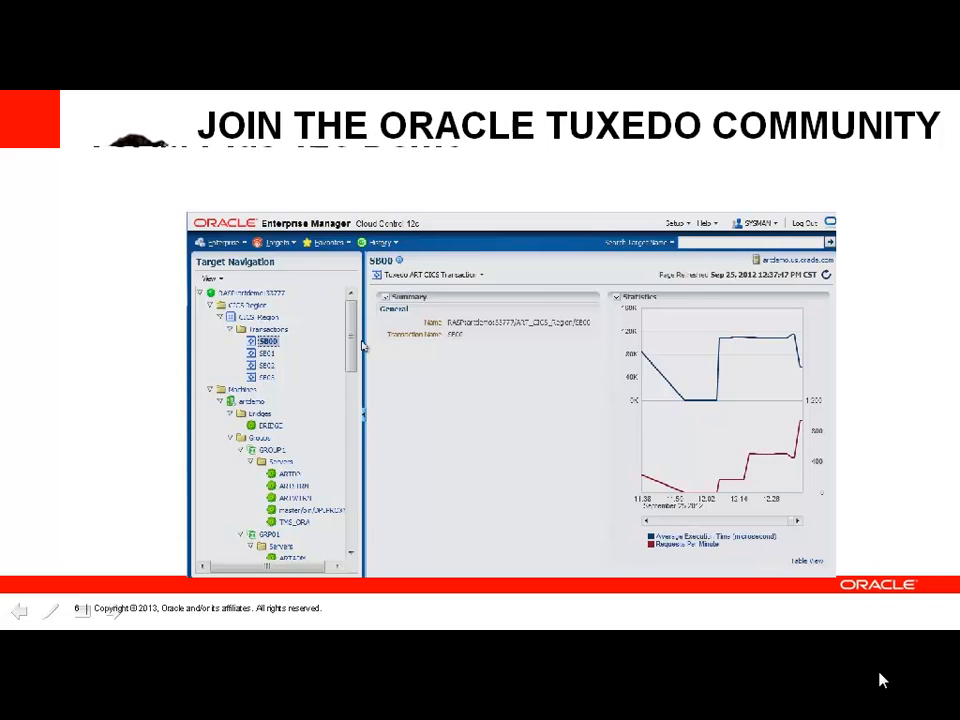